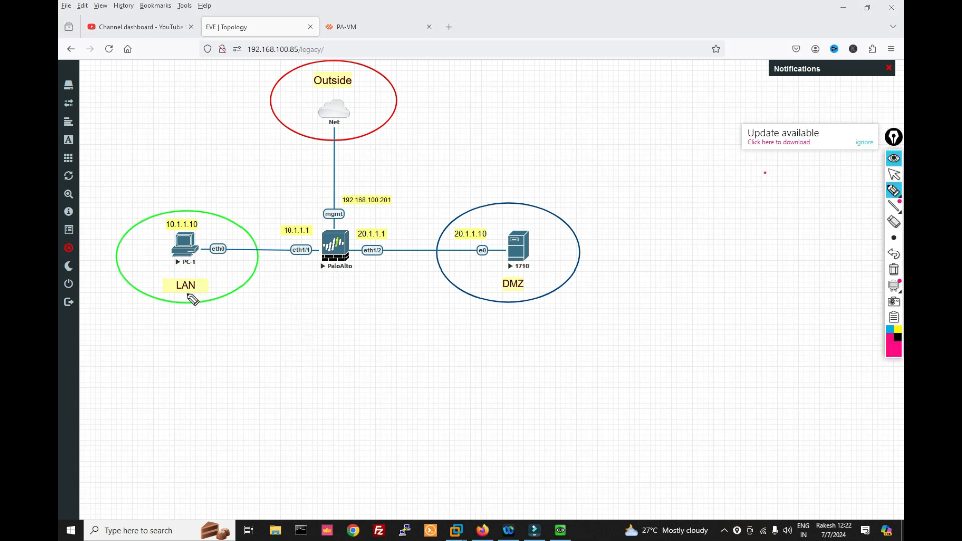
Underline the LAN and DMZ labels and the host addresses 10.1.1.10 and 20.1.1.10 on the topology
drag(178, 295, 208, 294)
drag(167, 230, 199, 228)
drag(498, 295, 524, 296)
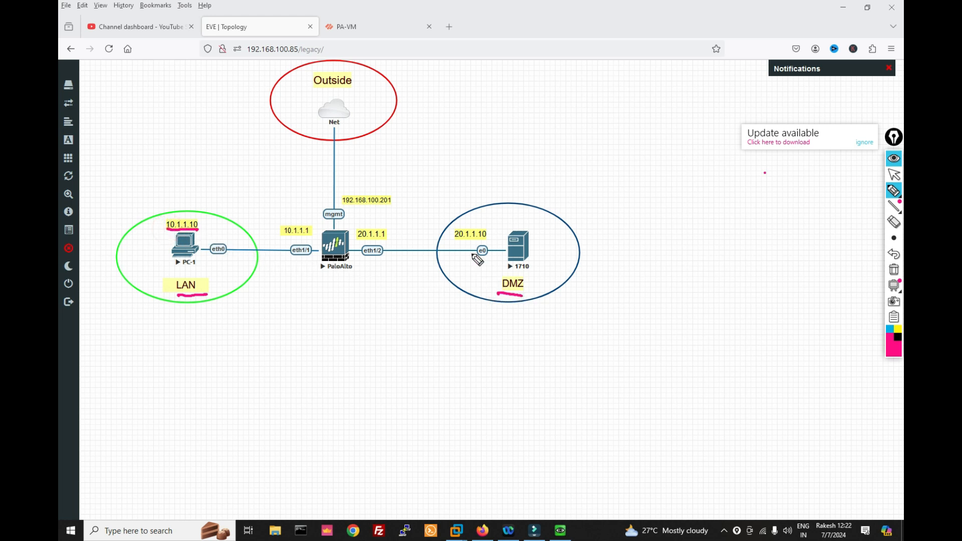
drag(446, 245, 490, 247)
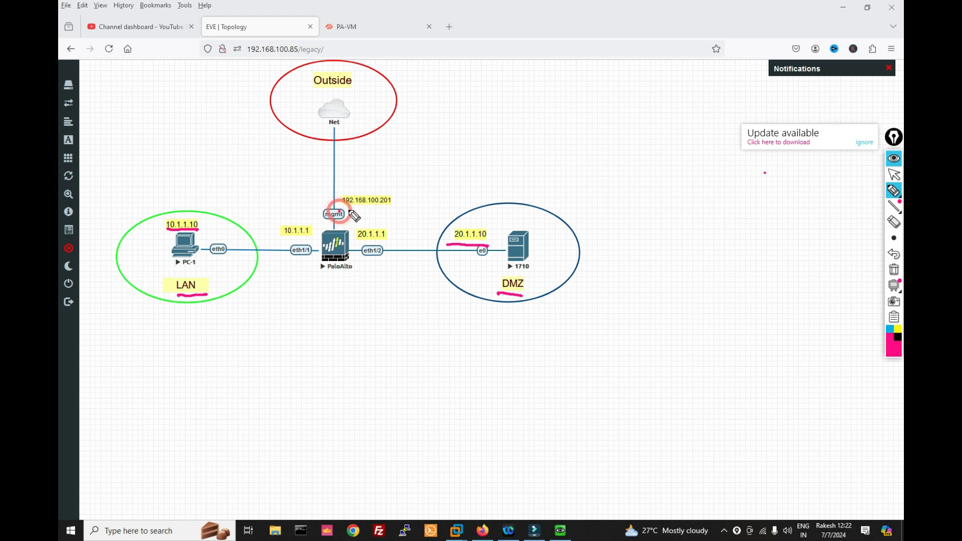
Circle the firewall's management address on the topology, strike out its last octet and write 77 beside it
mouse_move(341, 204)
mouse_down()
mouse_move(399, 199)
mouse_move(365, 186)
mouse_move(341, 207)
mouse_up()
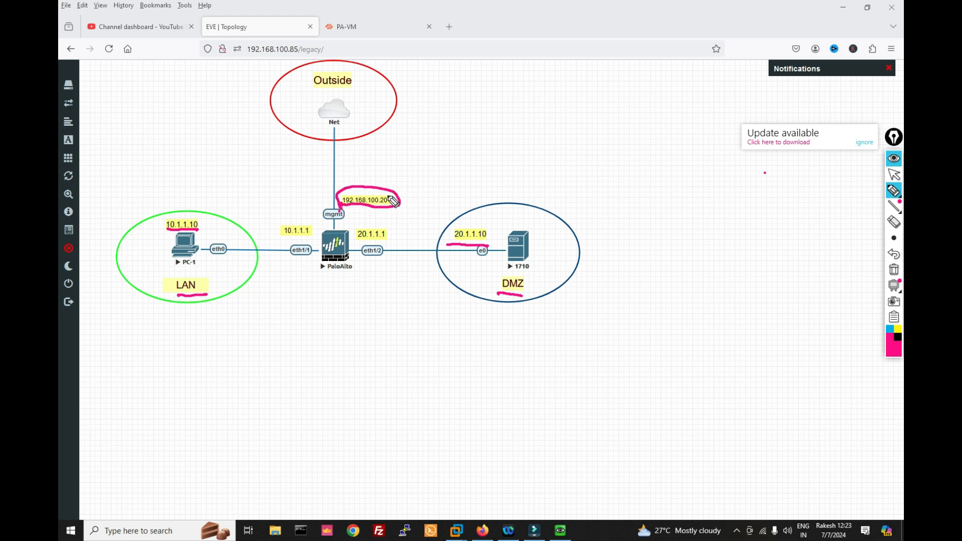
drag(379, 202, 405, 197)
drag(409, 184, 420, 197)
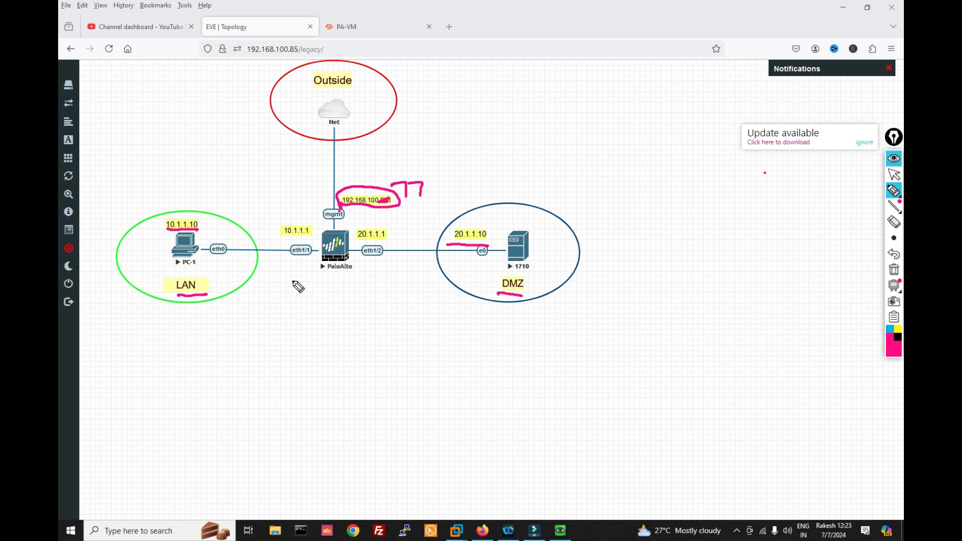
Underline the firewall's eth1/1 and eth1/2 ports and sketch traffic paths from the LAN towards the Outside and DMZ
drag(287, 264, 381, 259)
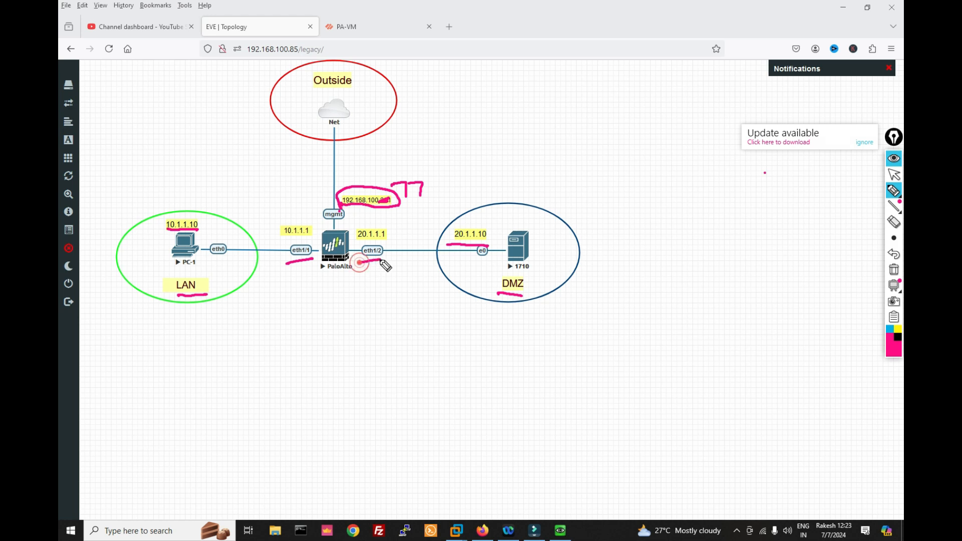
drag(200, 277, 221, 271)
drag(403, 289, 446, 283)
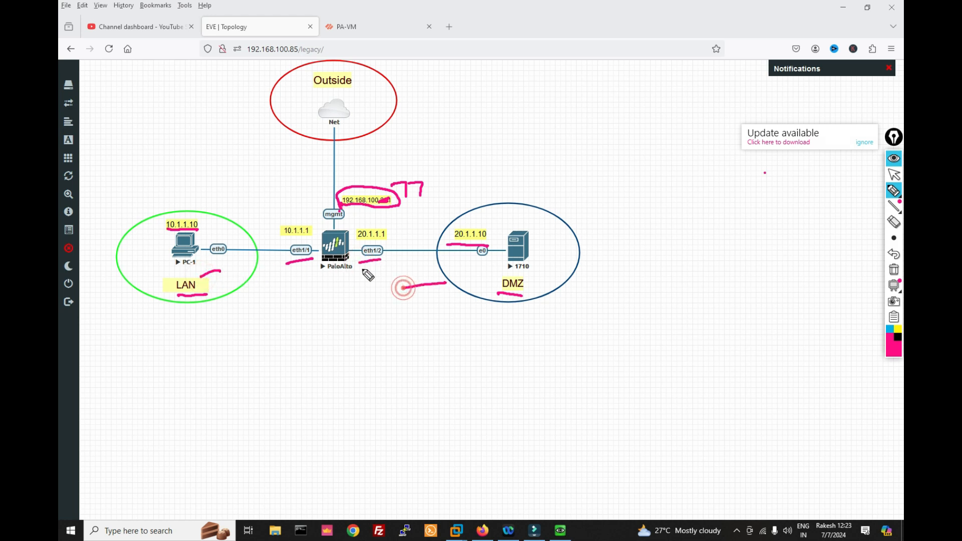
mouse_move(212, 277)
mouse_down()
mouse_move(250, 265)
mouse_move(329, 166)
mouse_move(337, 181)
mouse_up()
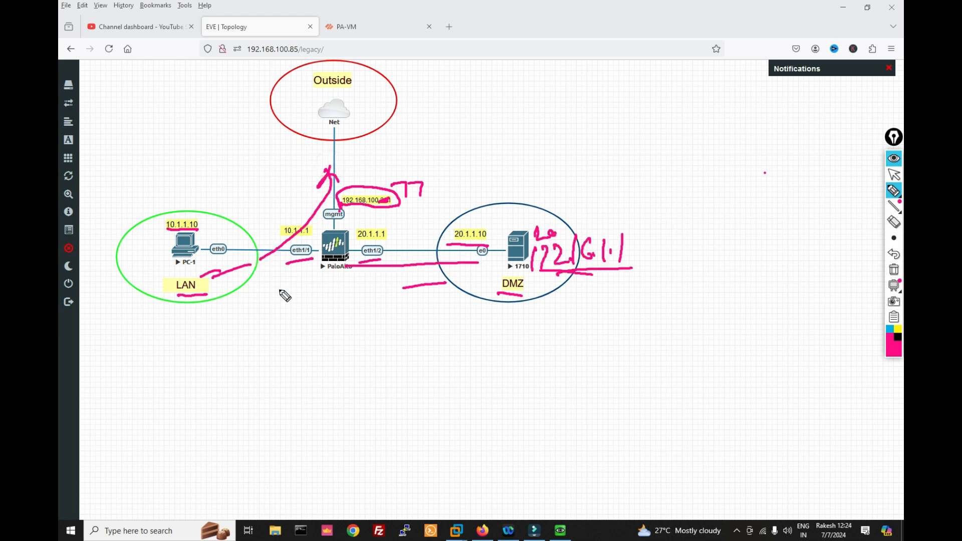
drag(273, 274, 297, 269)
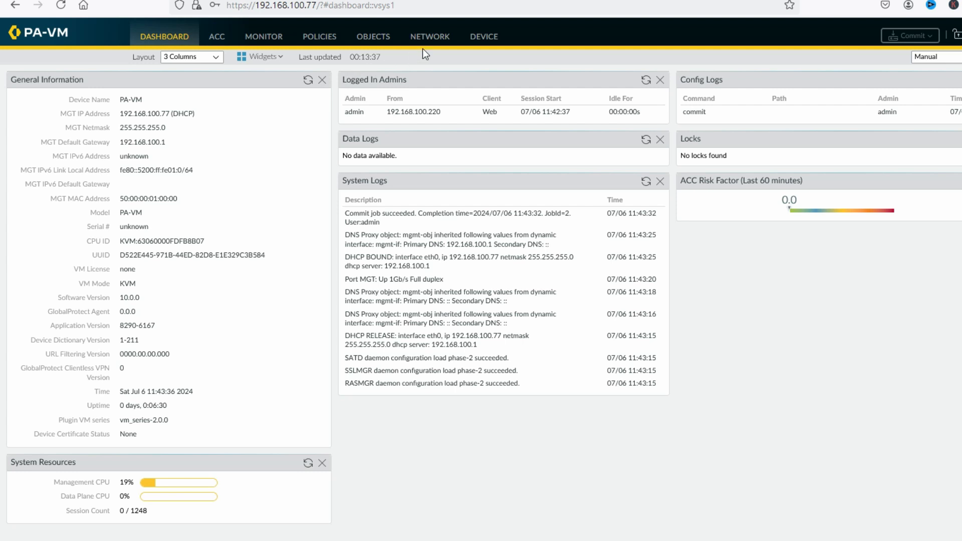
Switch to the firewall's Ethernet interface list and view the ethernet1/1 settings without changing them
click(443, 40)
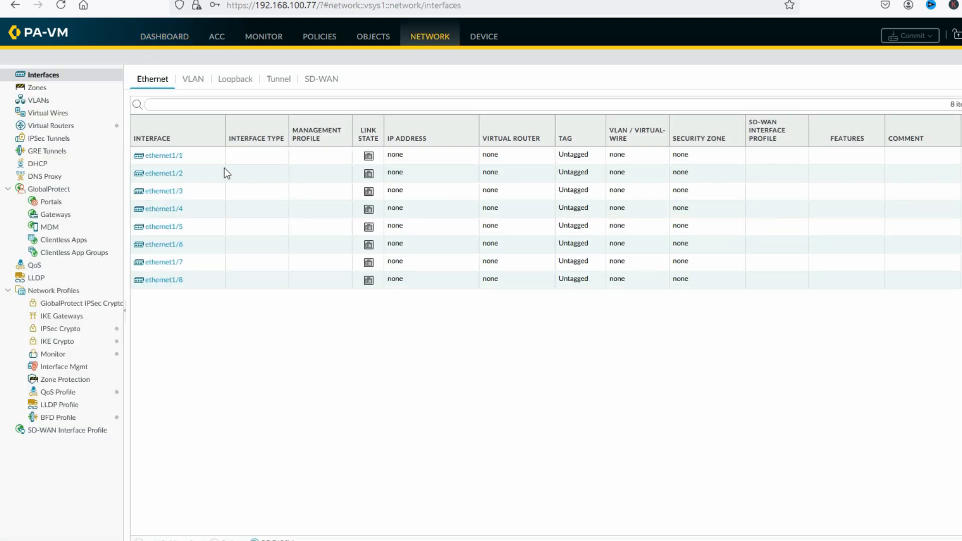
mouse_move(161, 162)
click(117, 1)
click(161, 156)
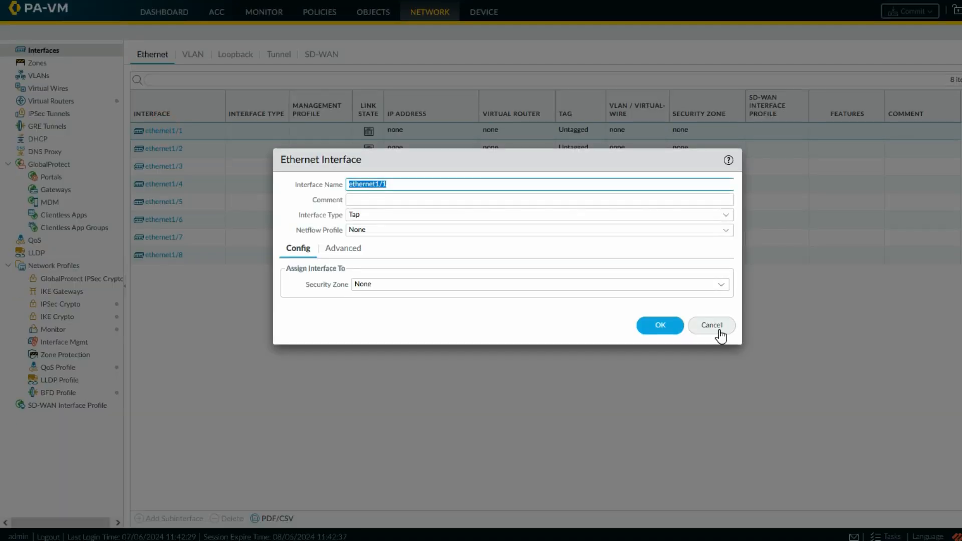
click(714, 350)
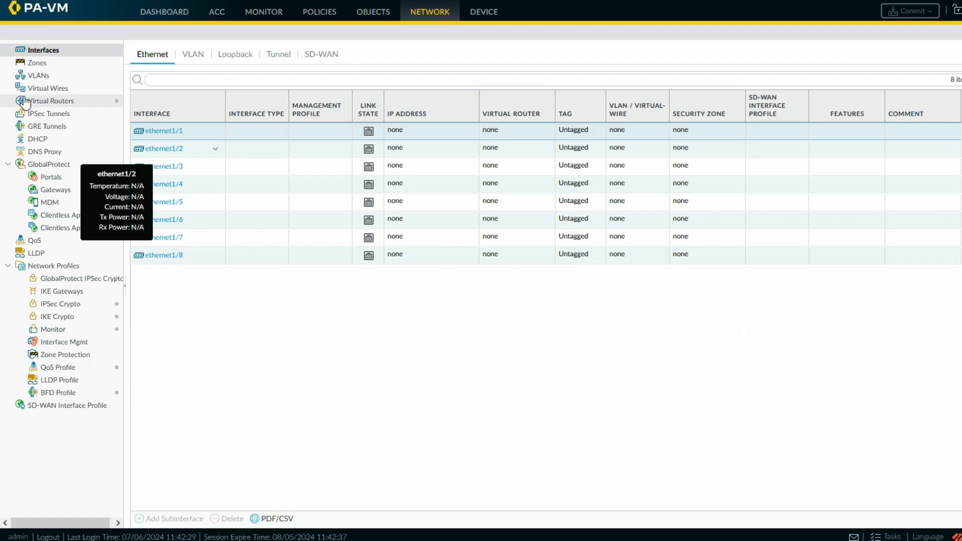
View the firewall's zone list and the blank form for a new zone without creating one
click(61, 50)
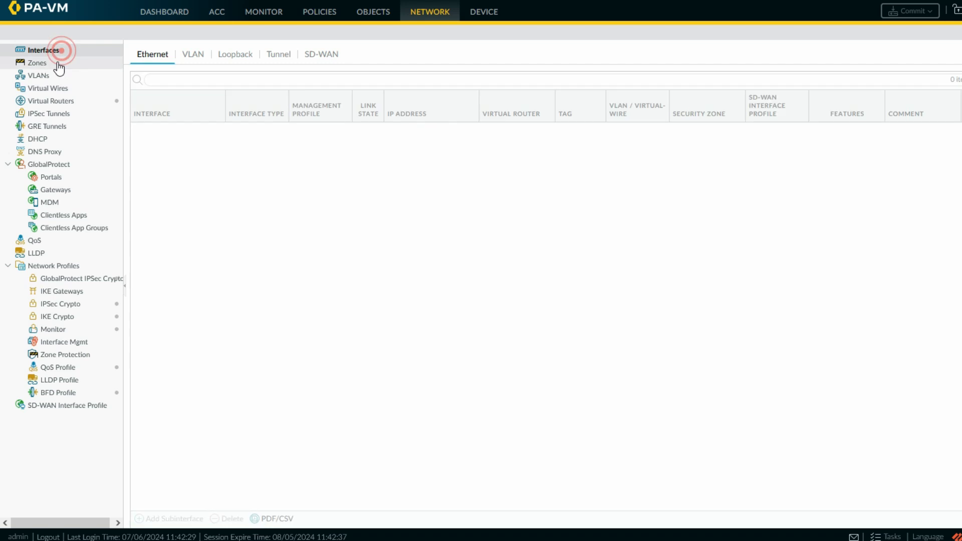
click(54, 64)
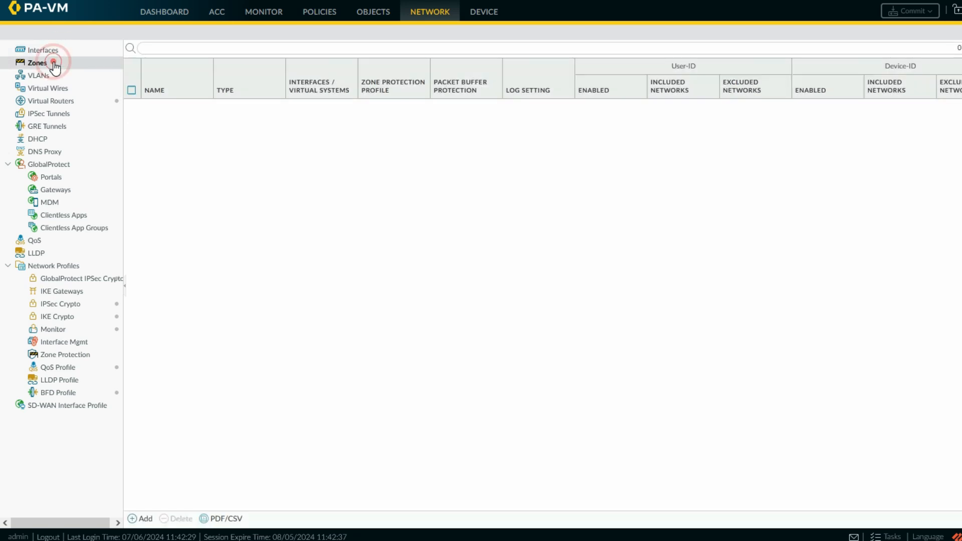
click(143, 518)
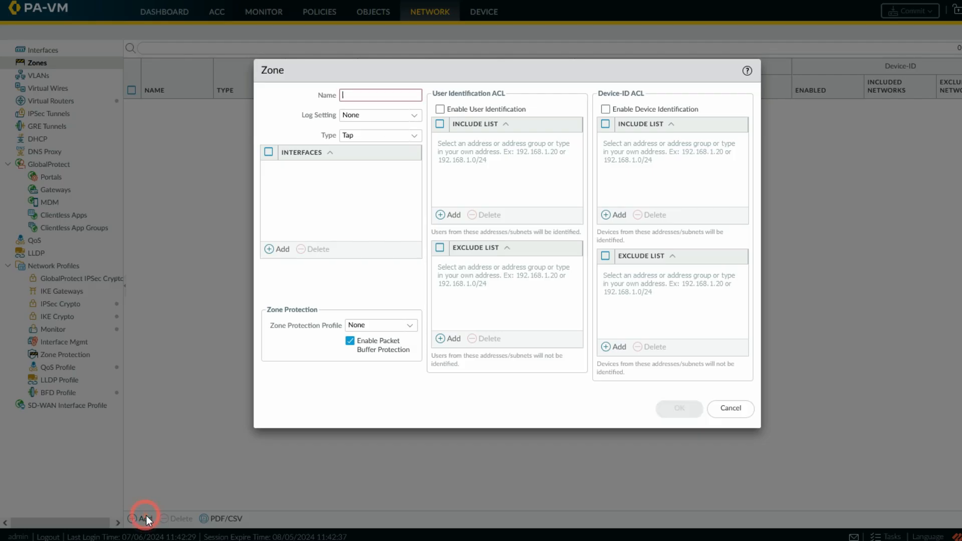
click(733, 410)
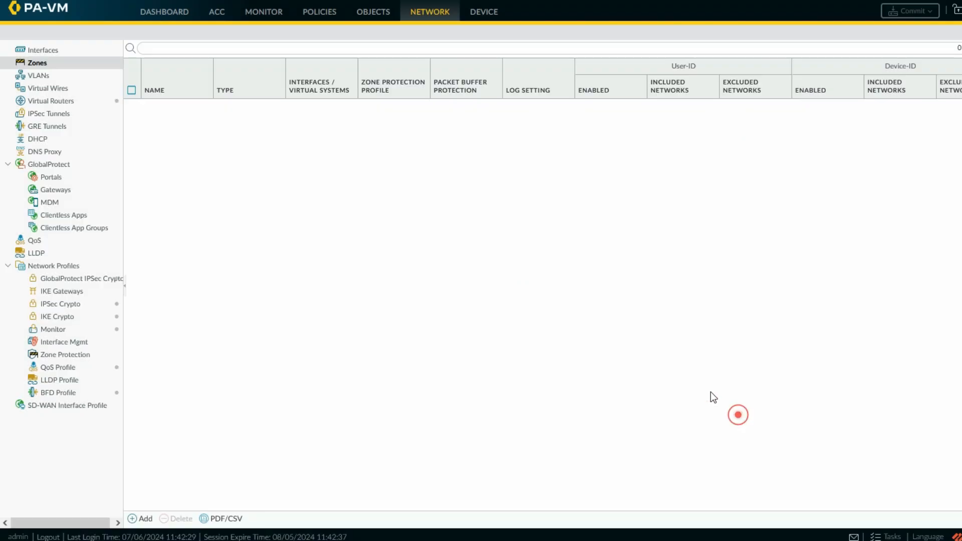
Edit interface ethernet1/1, giving it the comment "lan" and the interface type Layer3
click(58, 51)
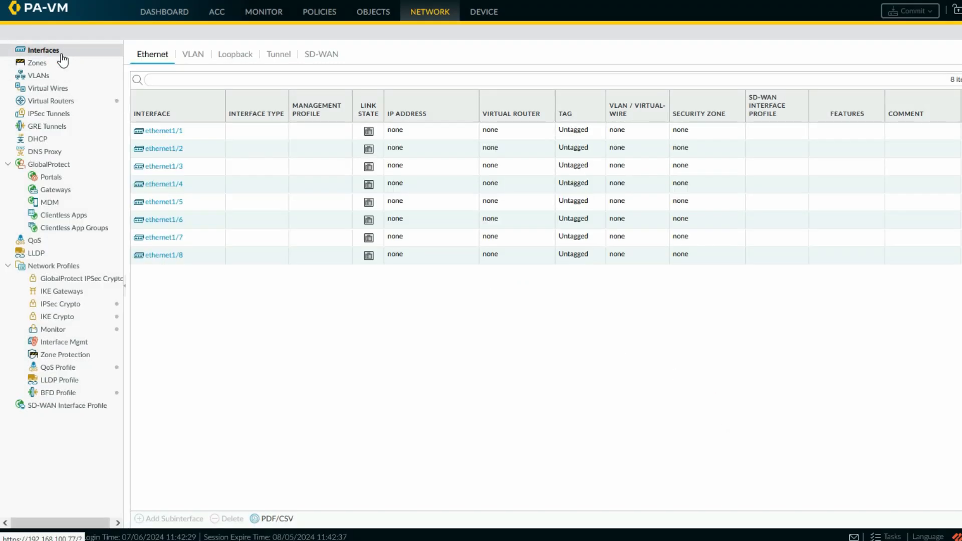
click(158, 132)
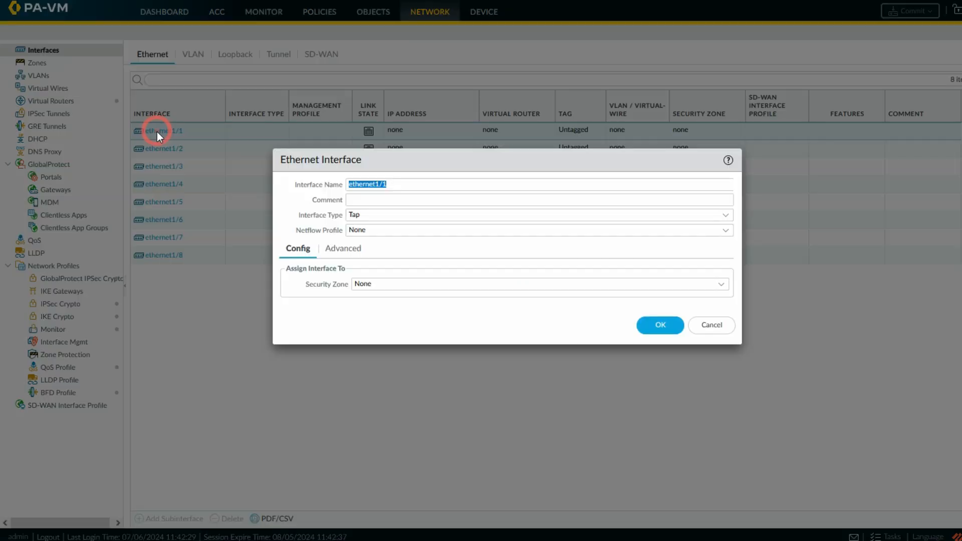
click(401, 200)
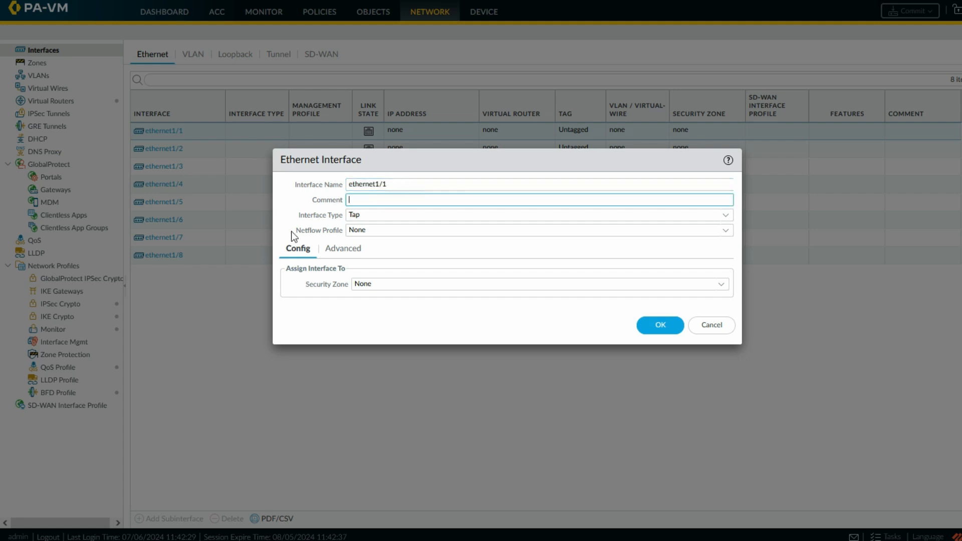
text(lan)
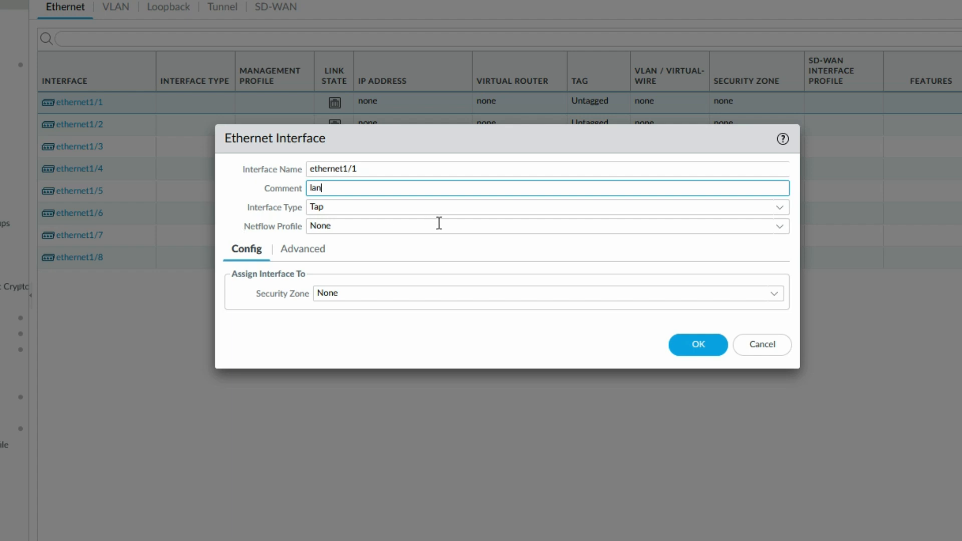
click(402, 215)
click(377, 207)
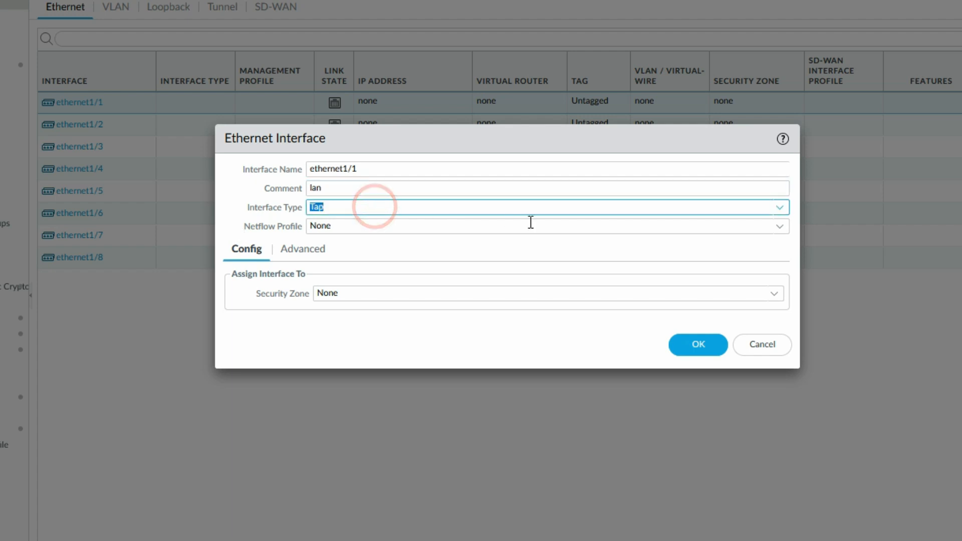
click(780, 209)
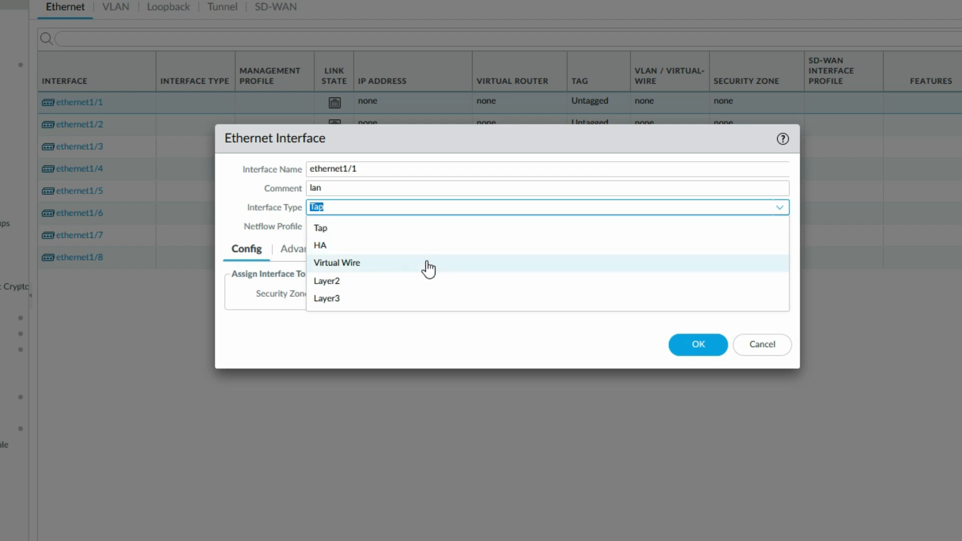
click(411, 296)
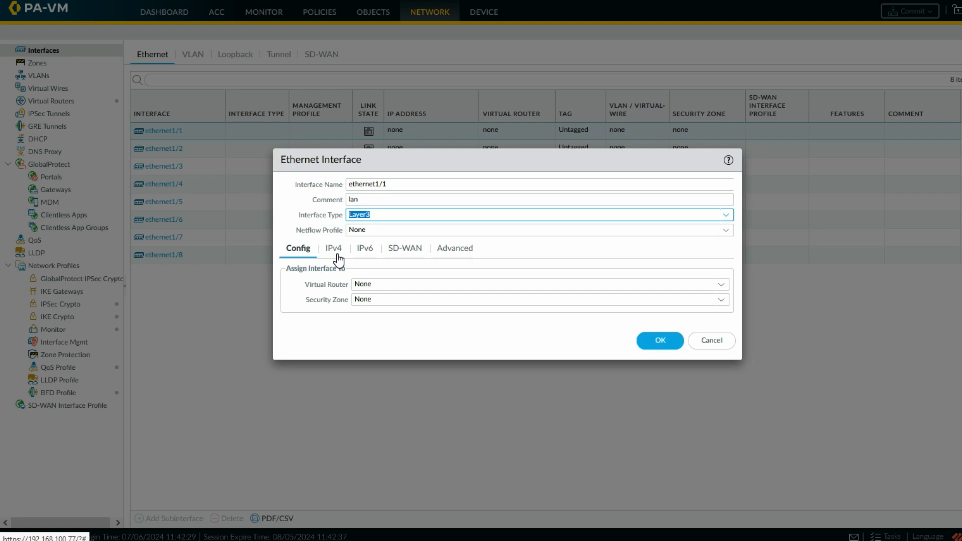
Add the static IPv4 address 10.1.1.1/24 to ethernet1/1
click(335, 253)
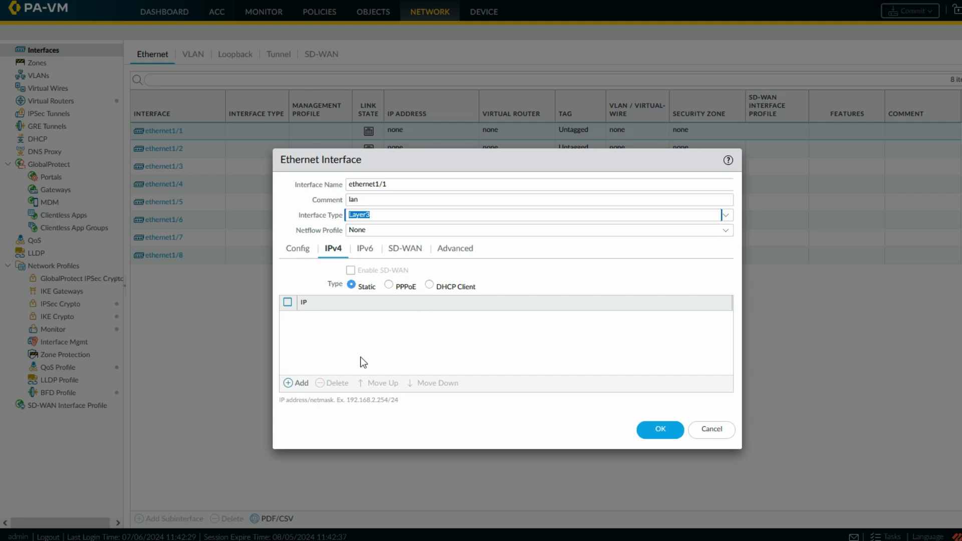
click(296, 384)
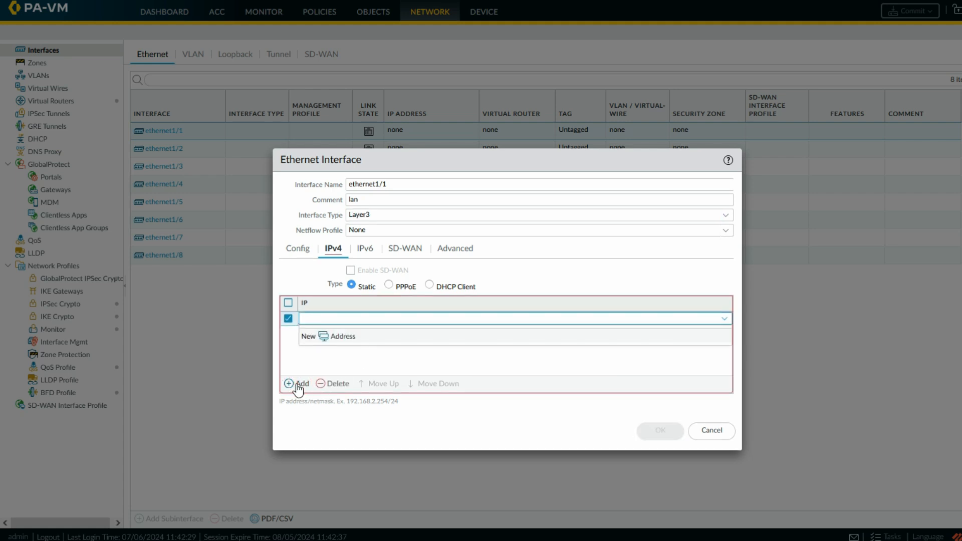
text(172)
key(BackSpace)
text(10.1.1.1/24)
key(Return)
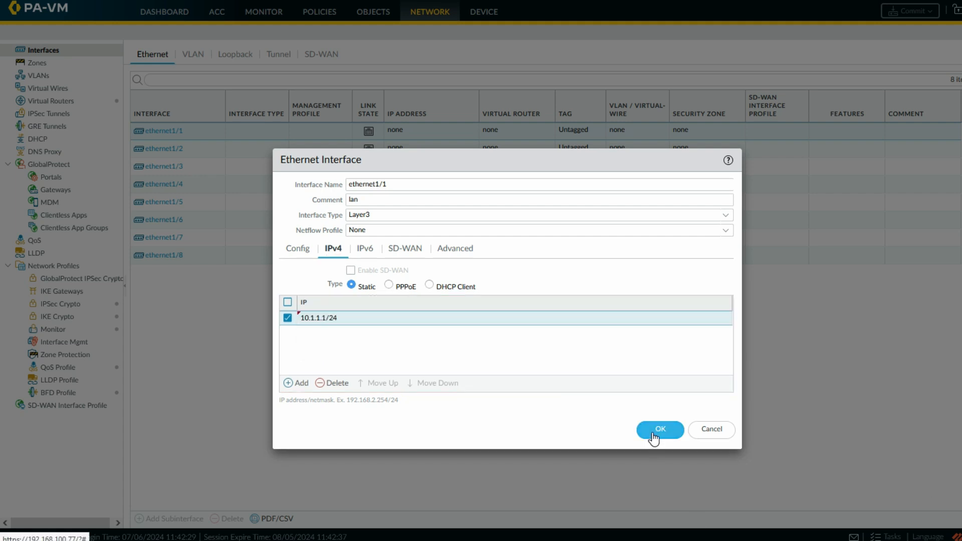
Review the SD-WAN and advanced settings of ethernet1/1, including its management profile choices
click(455, 248)
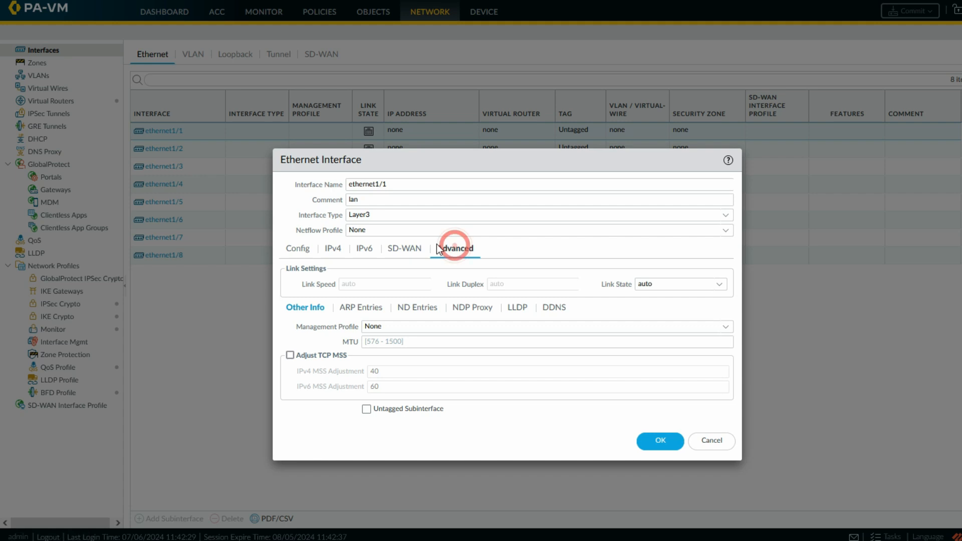
click(414, 249)
click(414, 249)
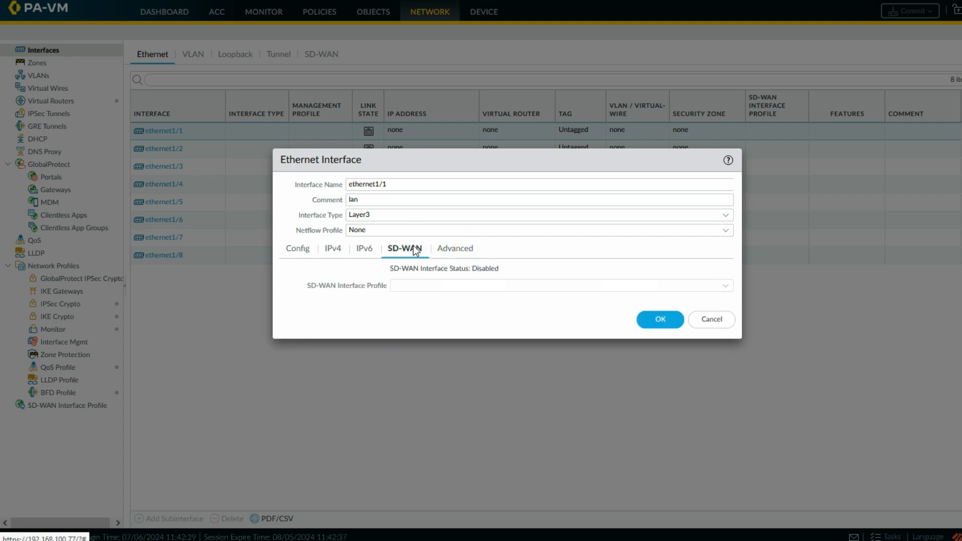
click(453, 248)
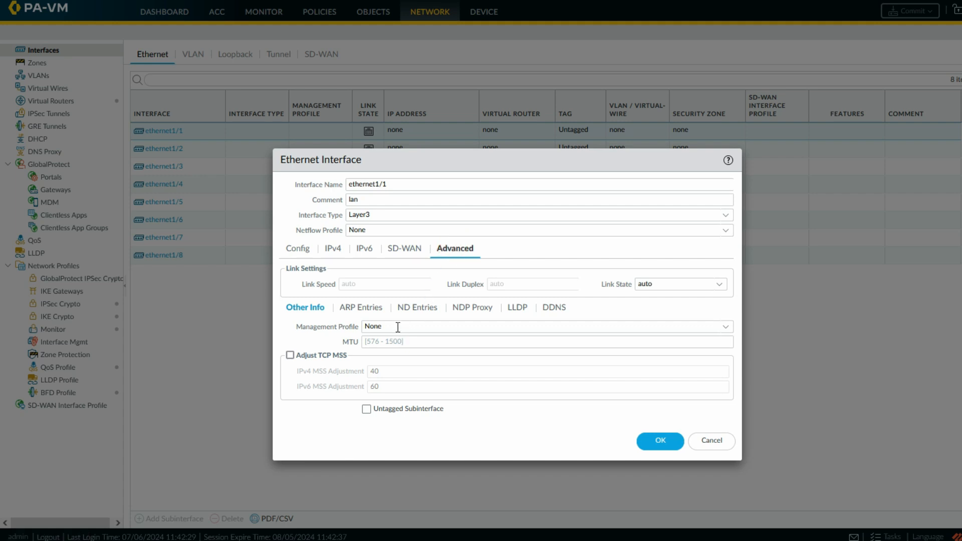
click(727, 325)
Assign ethernet1/1 to the default virtual router
click(302, 249)
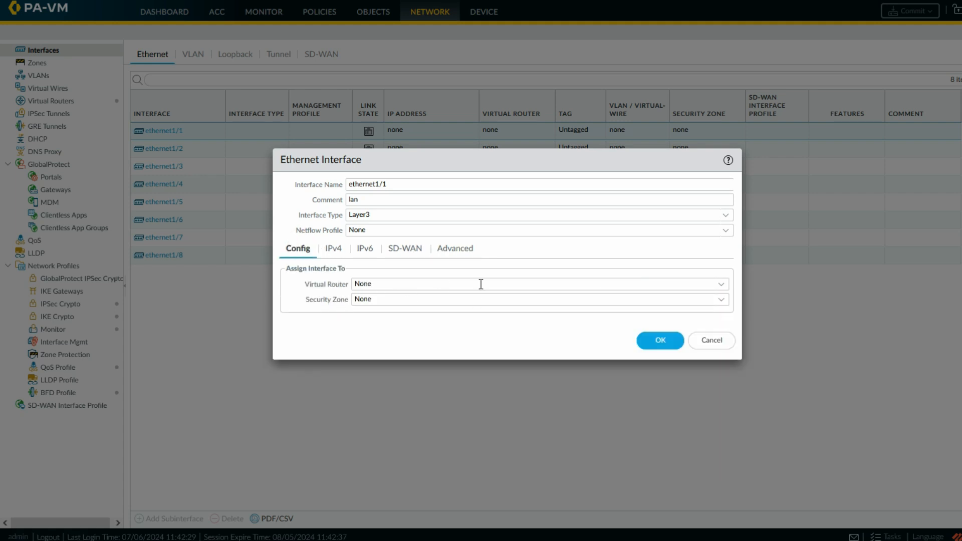
click(721, 286)
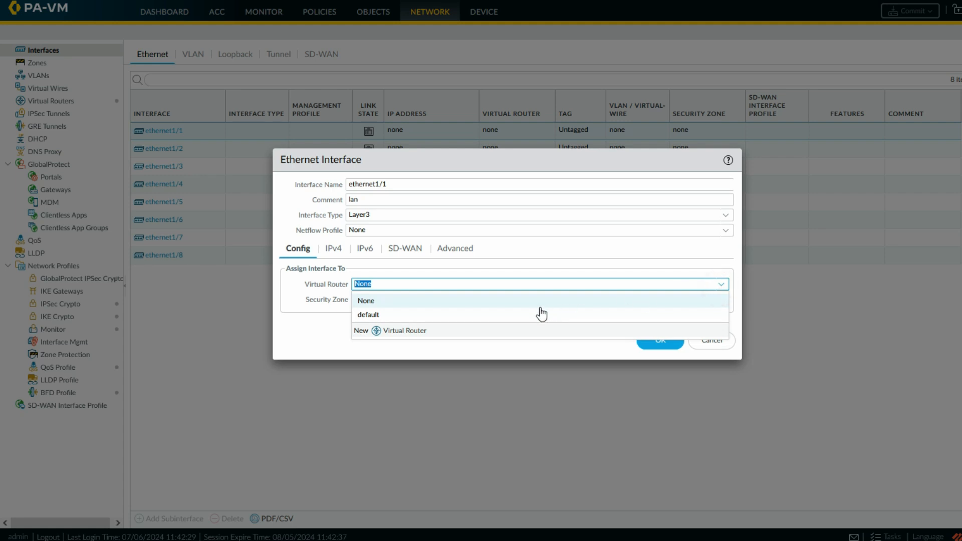
click(486, 314)
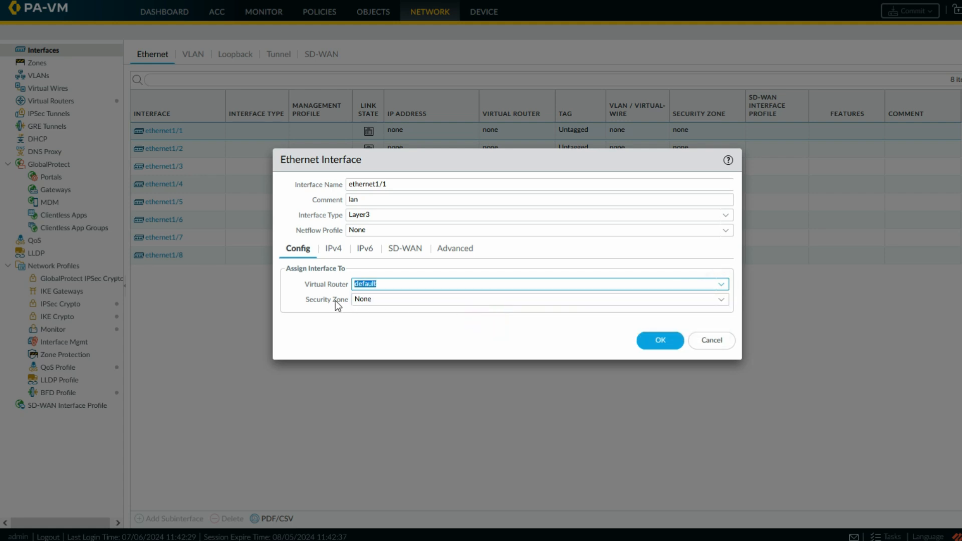
Create a security zone named LAN for ethernet1/1 and save the interface settings
click(722, 301)
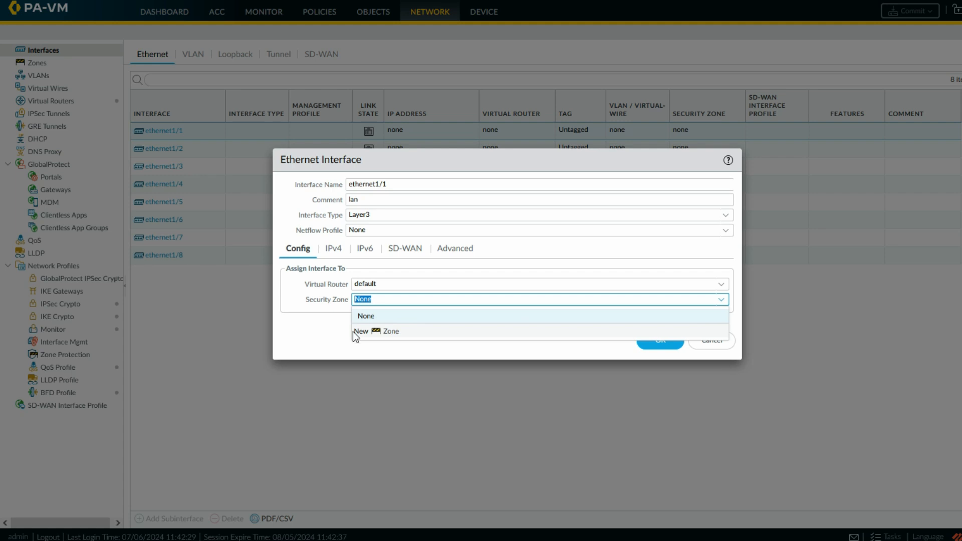
click(391, 333)
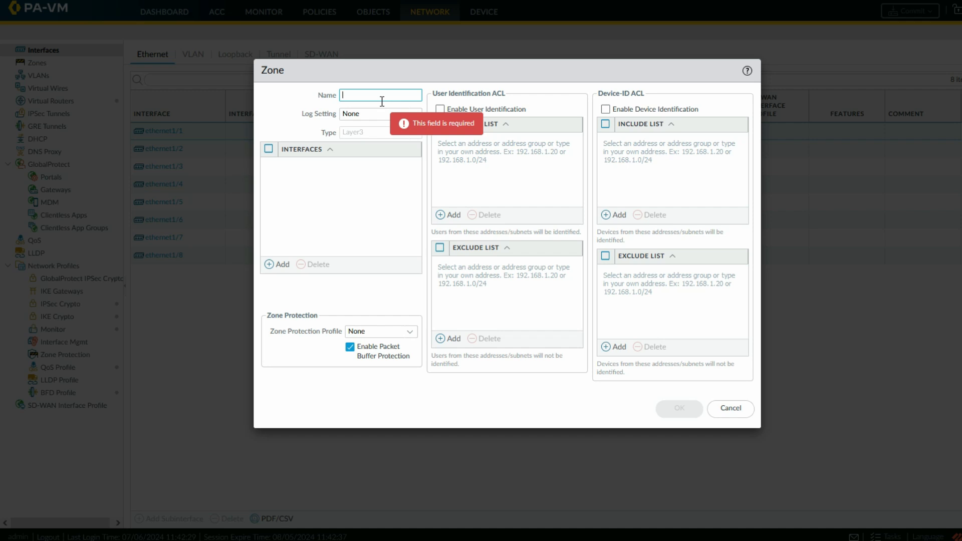
text(LAN)
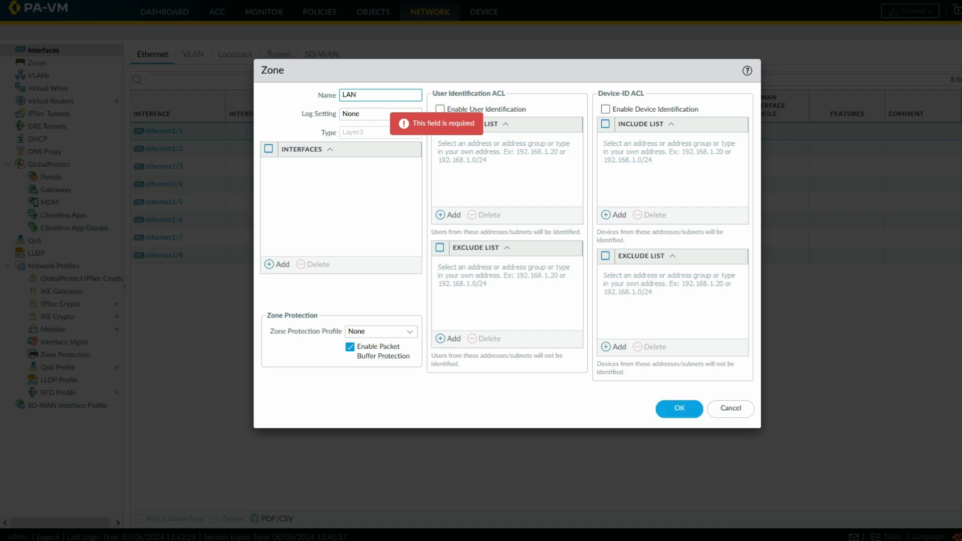
click(347, 172)
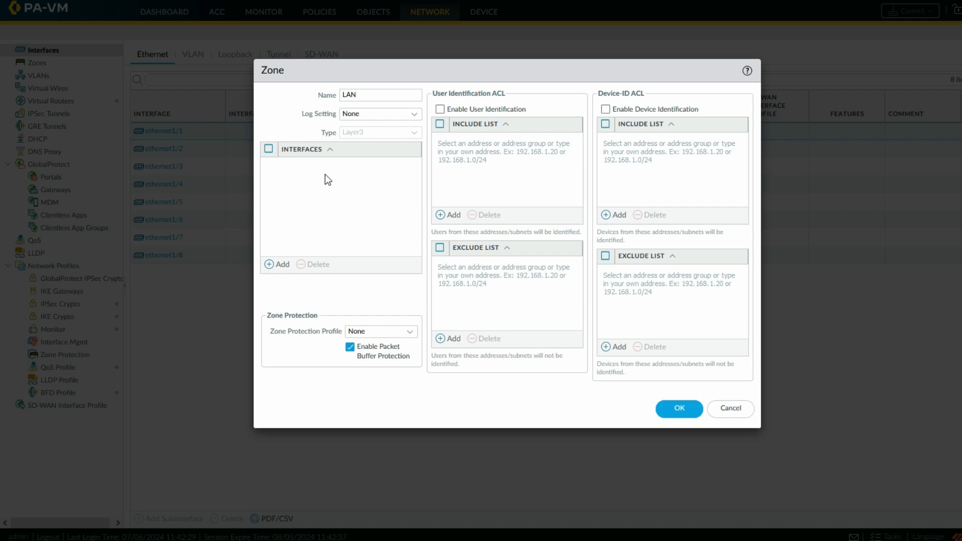
click(679, 412)
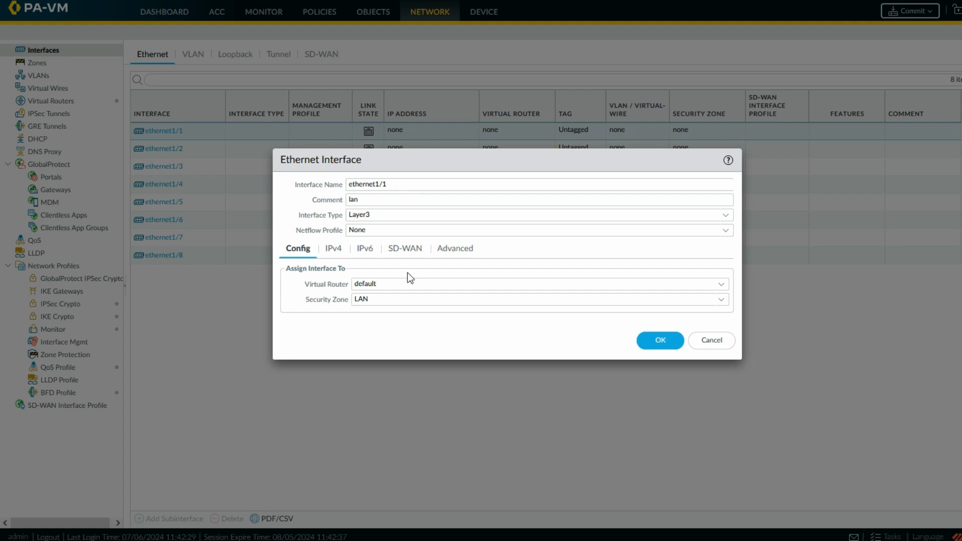
click(384, 299)
click(650, 342)
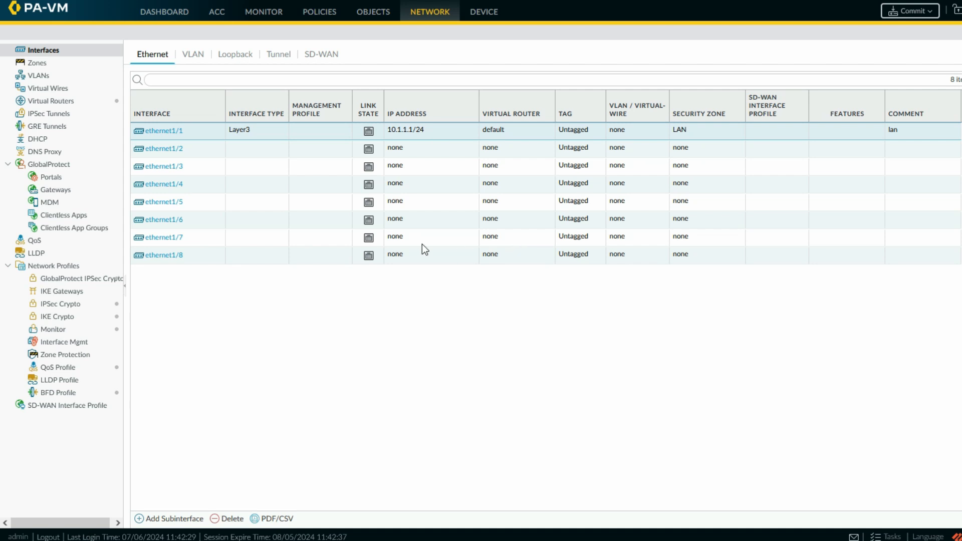
Edit interface ethernet1/2, giving it the comment "dmz" and the interface type Layer3
click(176, 154)
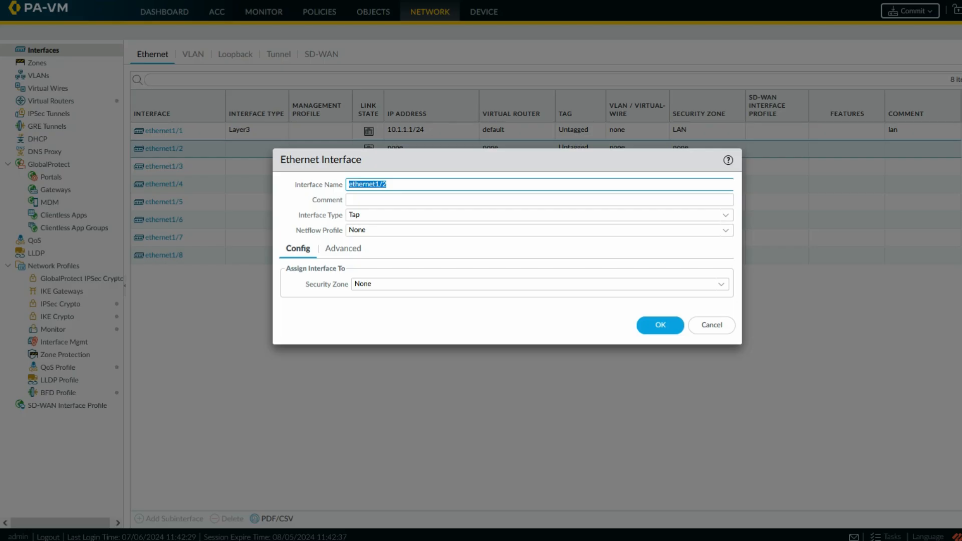
click(399, 199)
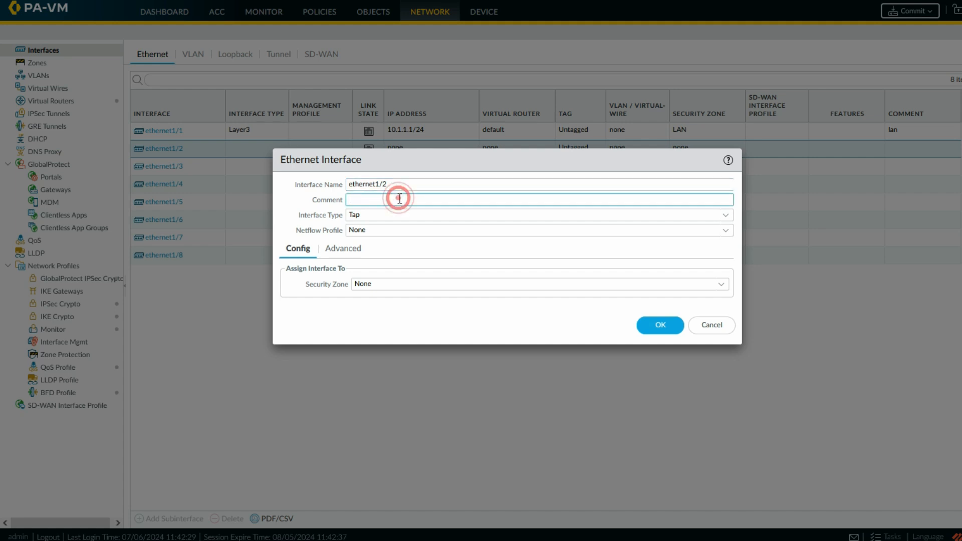
text(dmz)
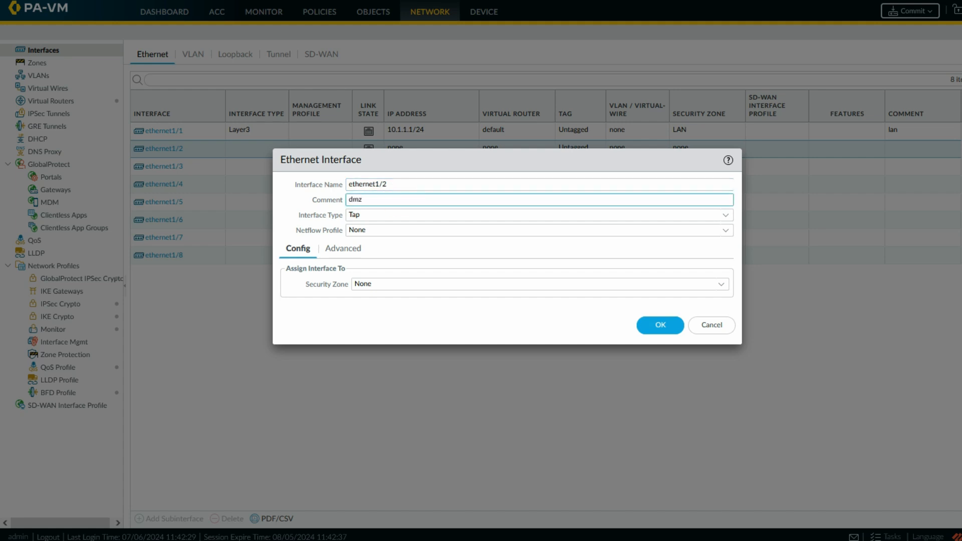
click(392, 215)
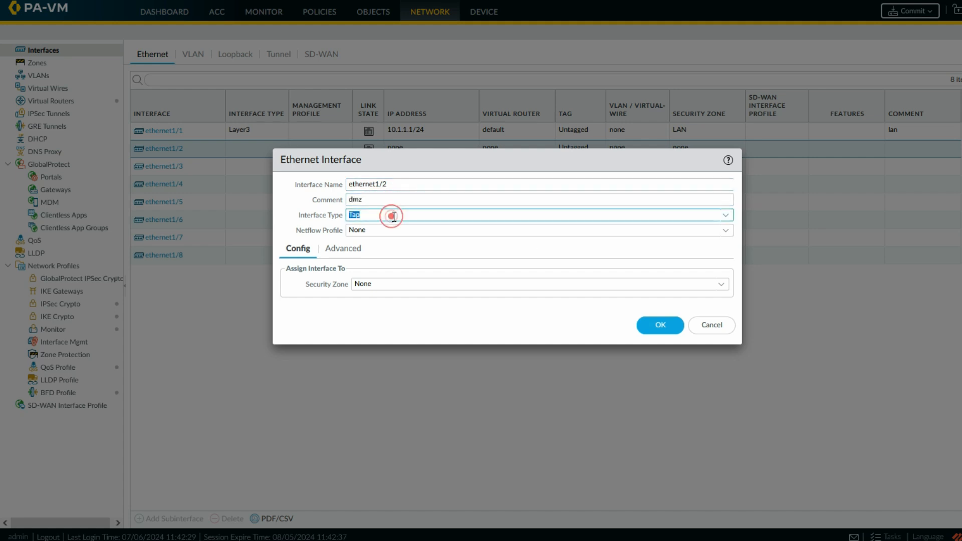
click(730, 217)
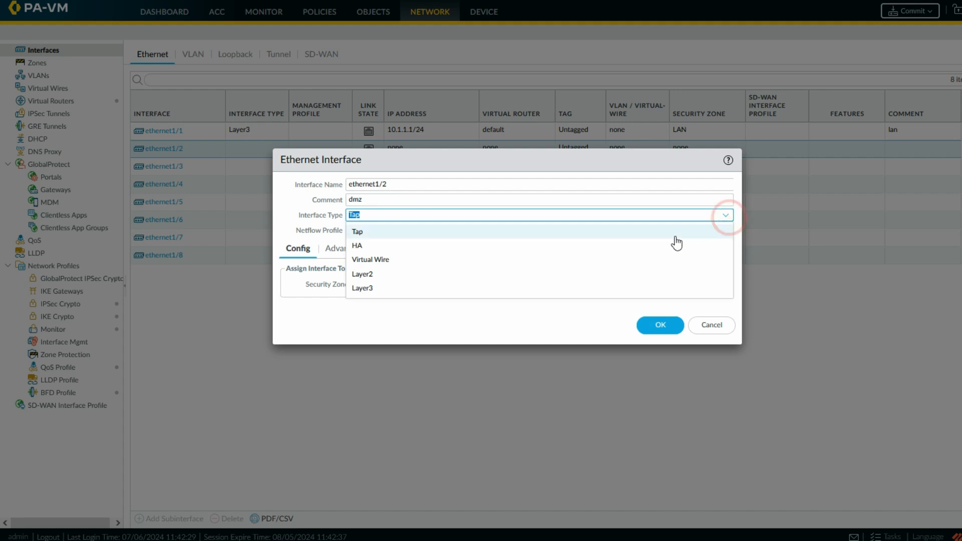
click(578, 293)
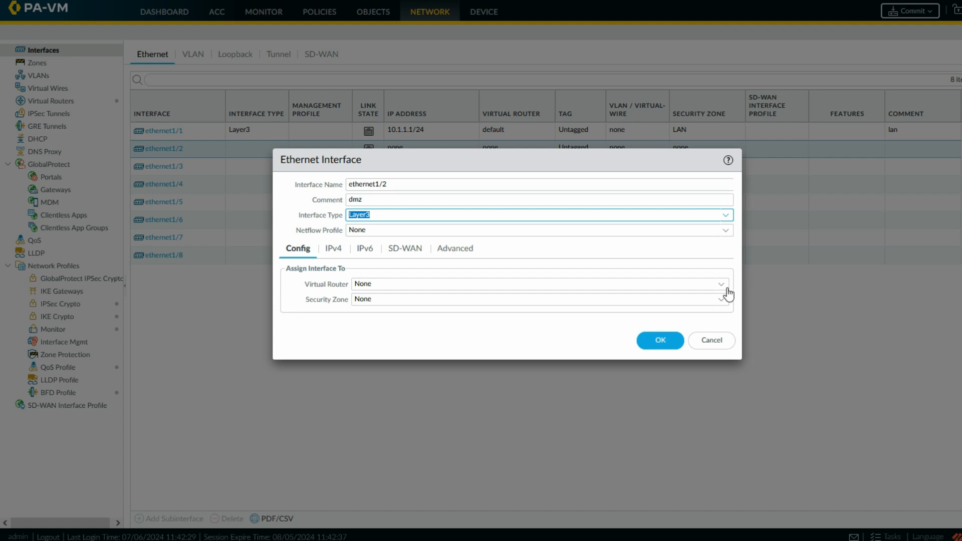
Add the static IPv4 address 20.1.1.1/24 to ethernet1/2 and save the interface
click(334, 249)
click(296, 382)
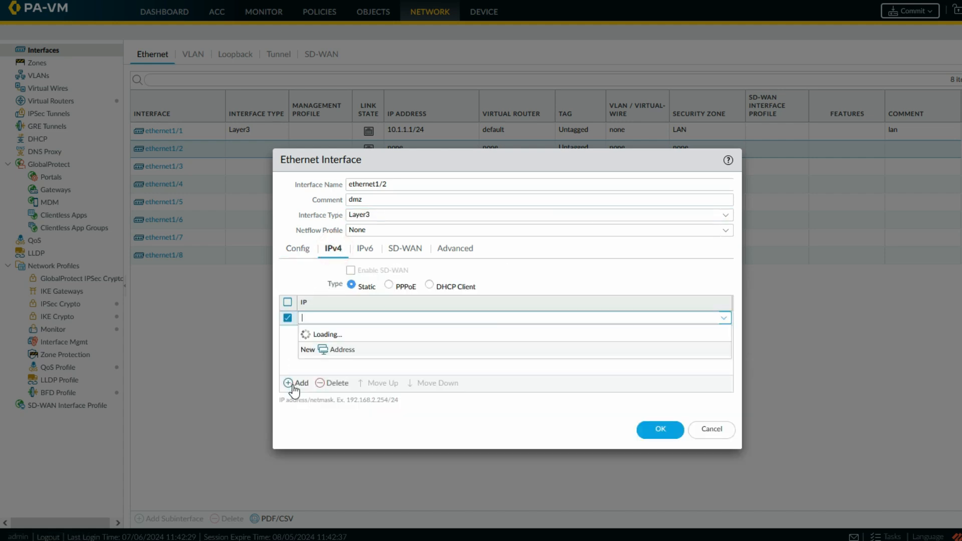
text(20.1)
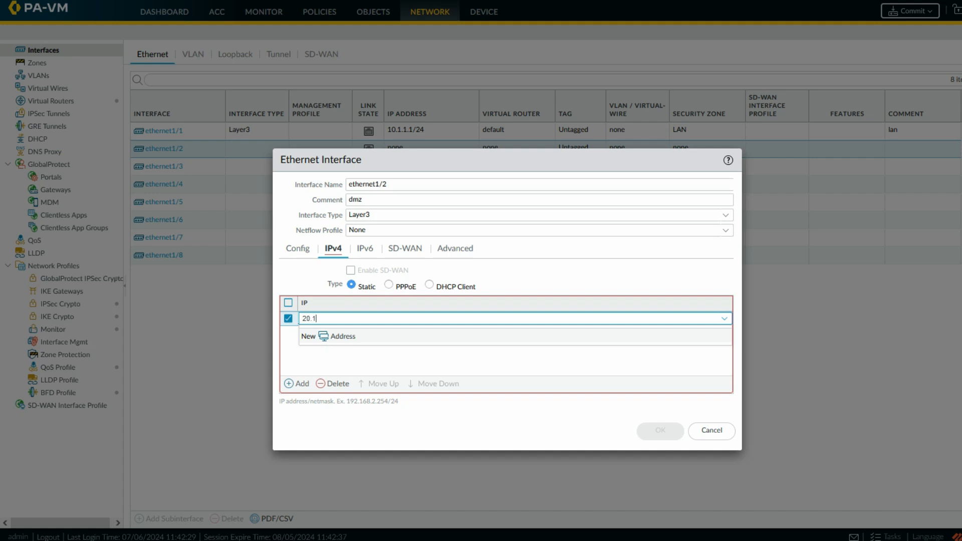
text(.1.1/24)
key(Return)
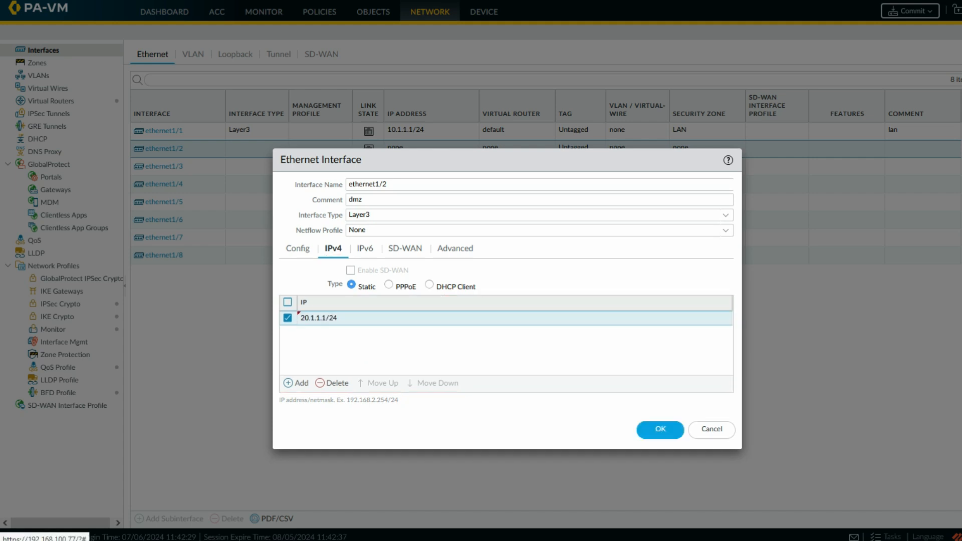
click(670, 434)
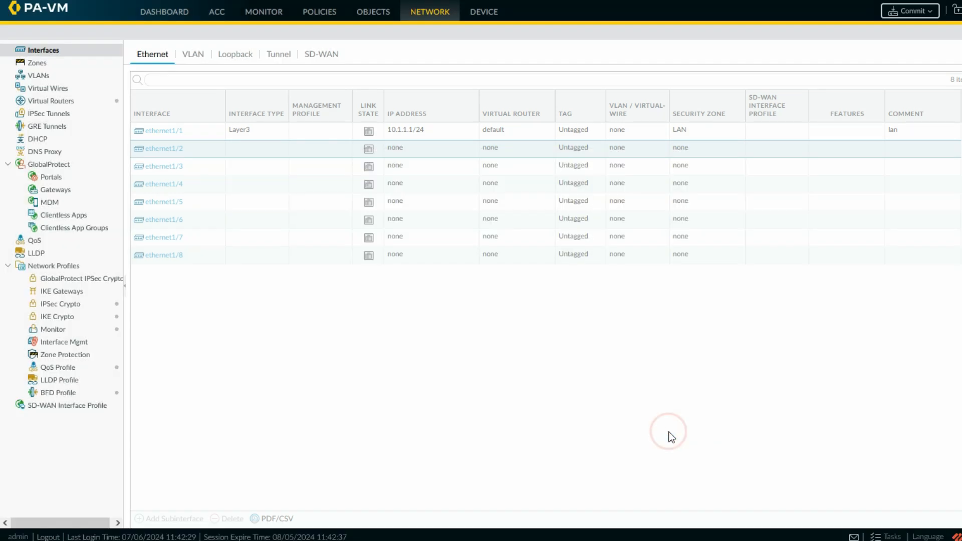
Reopen ethernet1/2 and assign it to the default virtual router
click(161, 149)
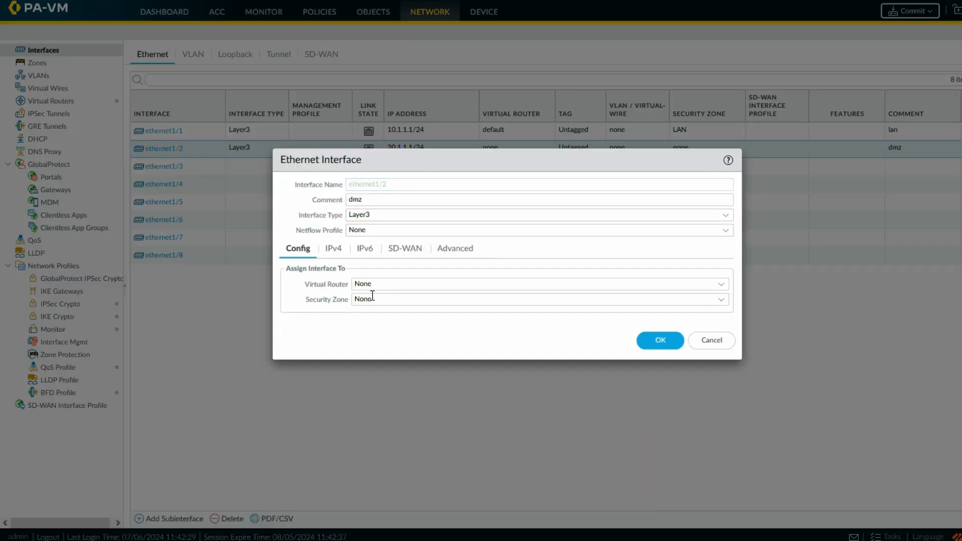
click(327, 249)
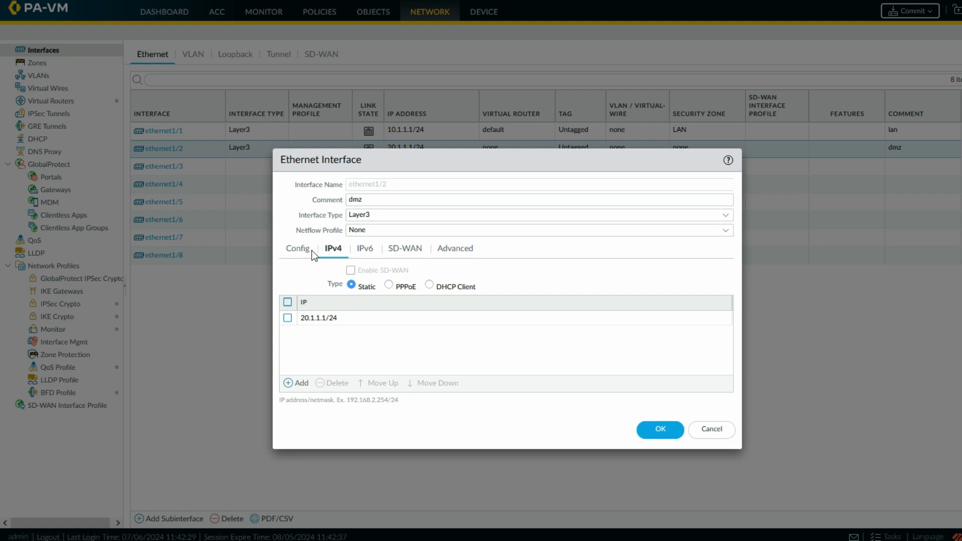
click(311, 250)
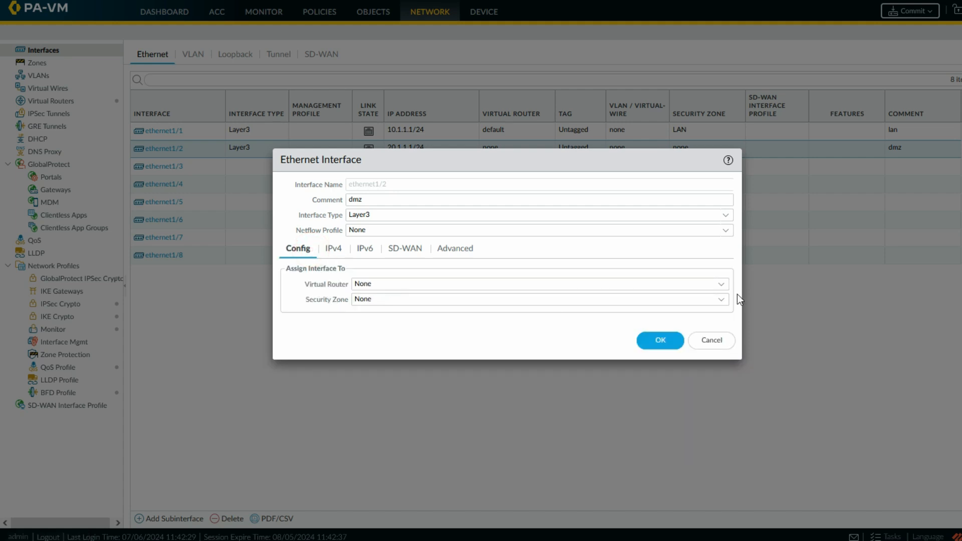
click(720, 284)
click(549, 318)
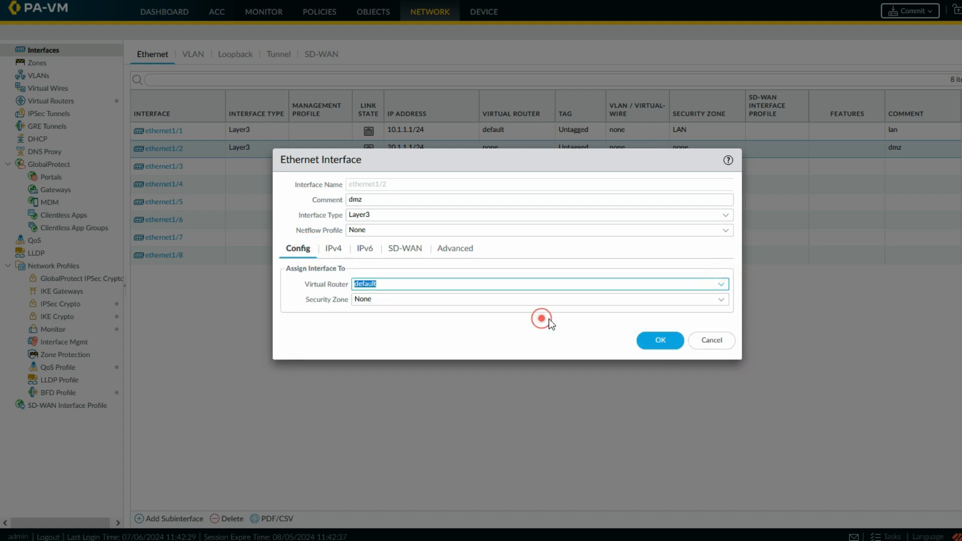
Create a security zone named DMZ for ethernet1/2 and save the interface settings
click(723, 301)
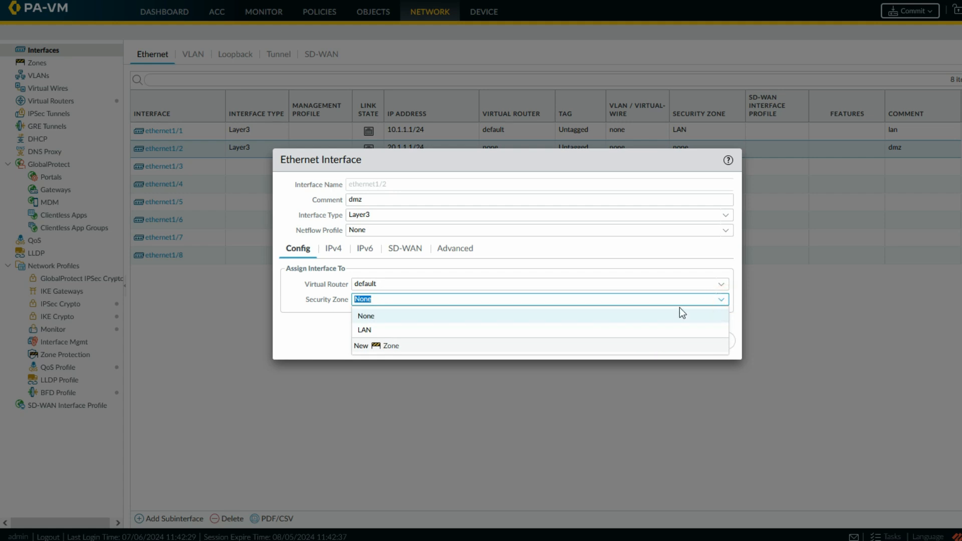
click(362, 347)
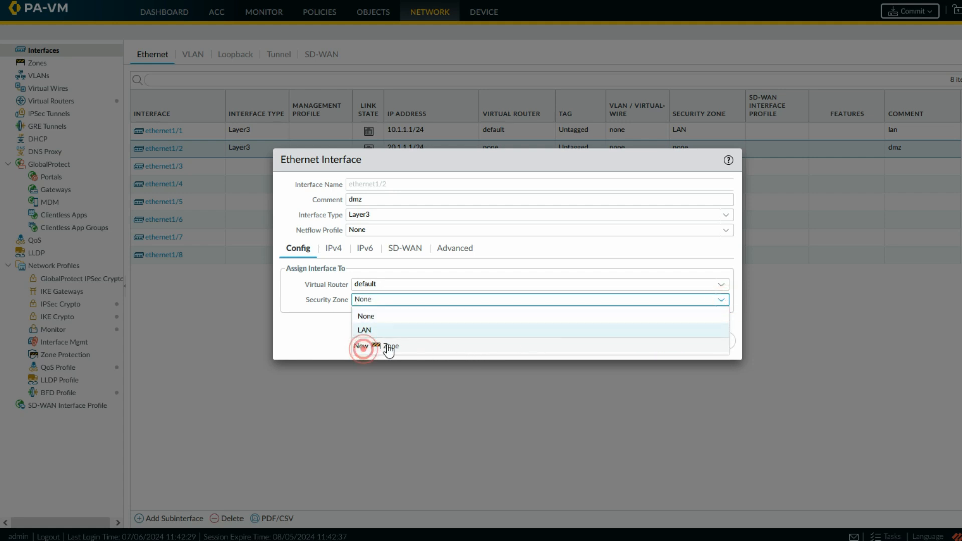
click(389, 347)
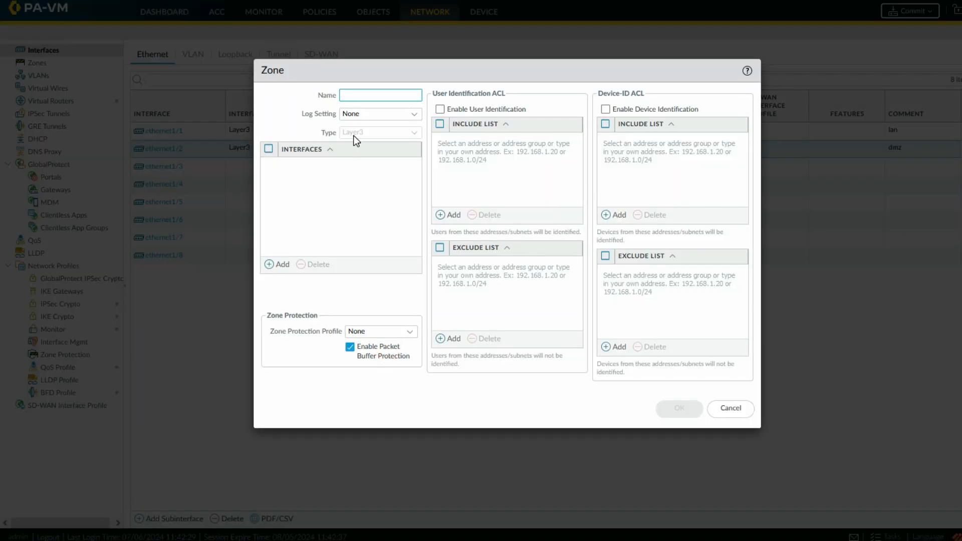
text(DMZ)
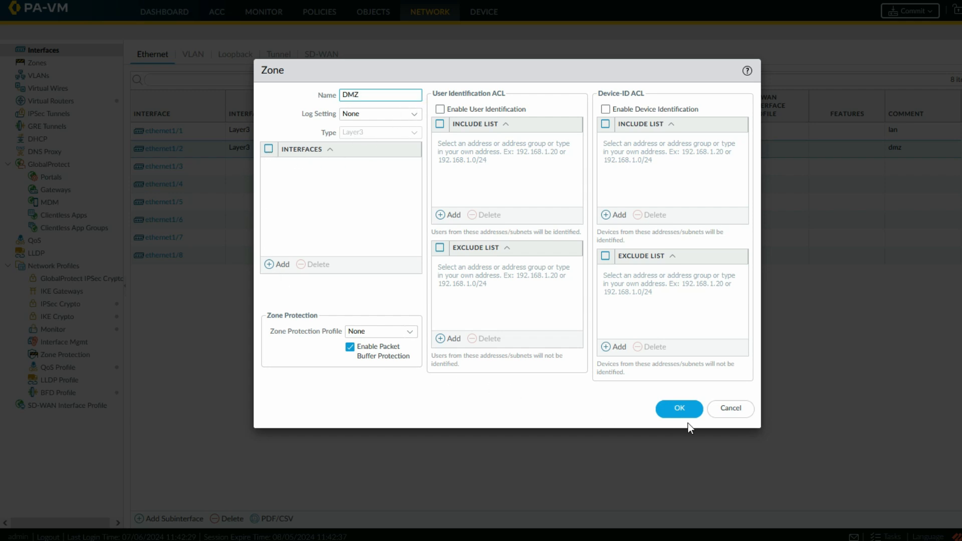
click(683, 411)
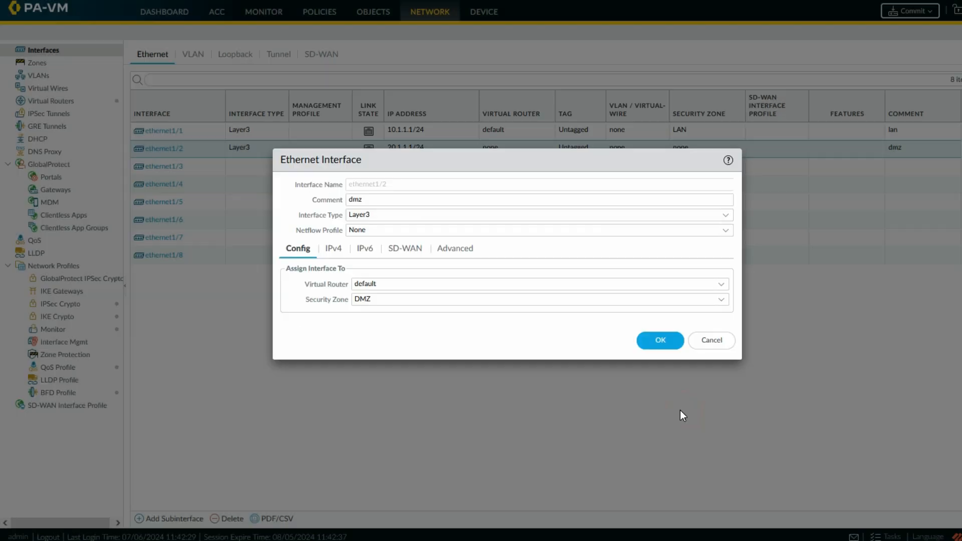
click(663, 340)
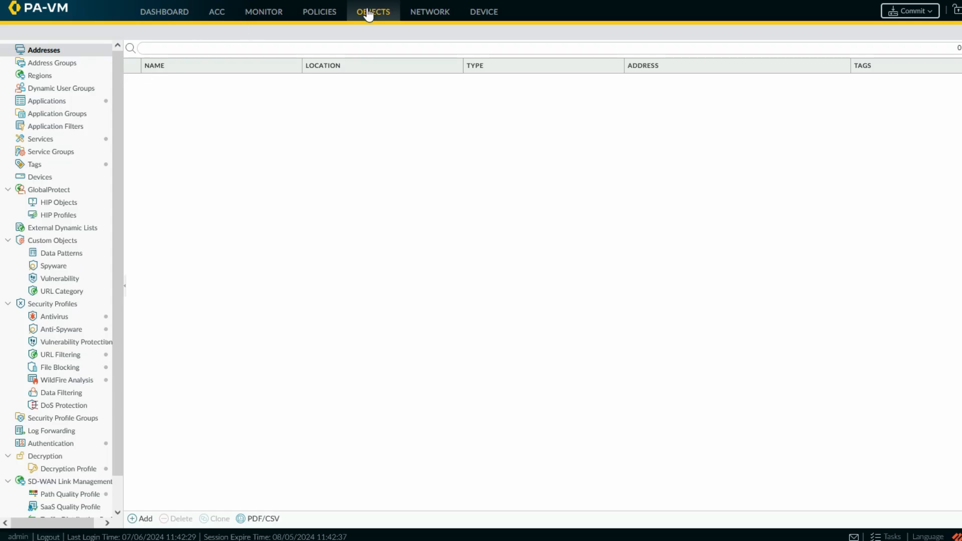
Add an IPv4 static route to the default virtual router, named DMZ with destination 172.16.1.1
click(444, 15)
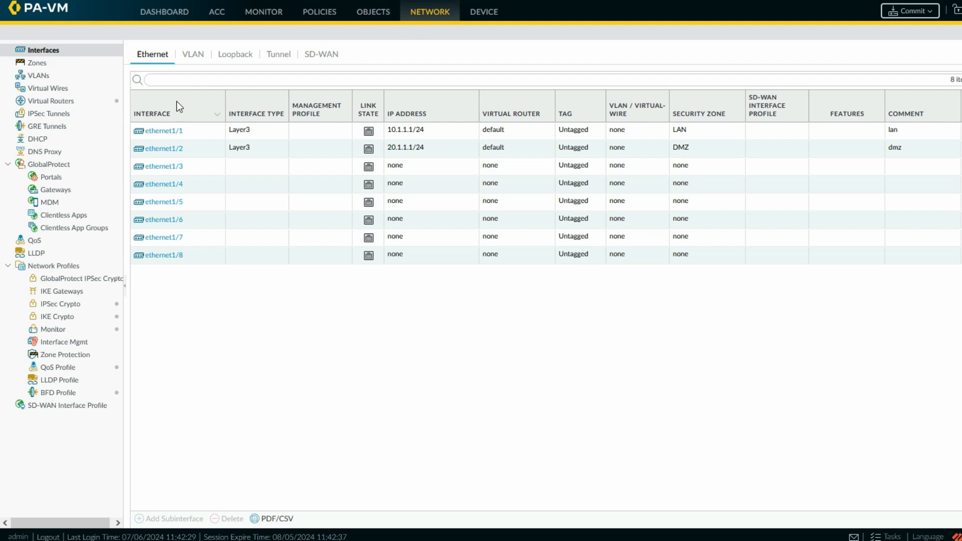
click(68, 103)
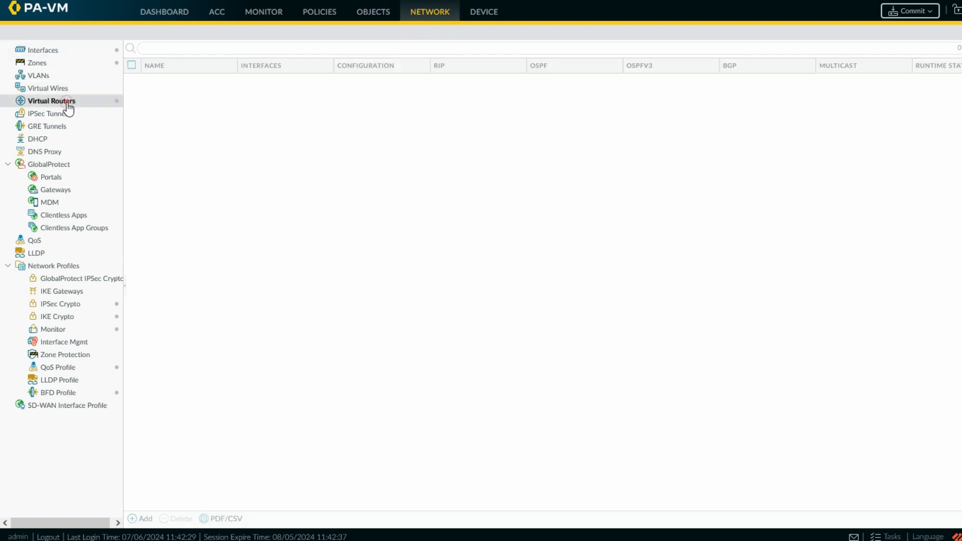
click(160, 83)
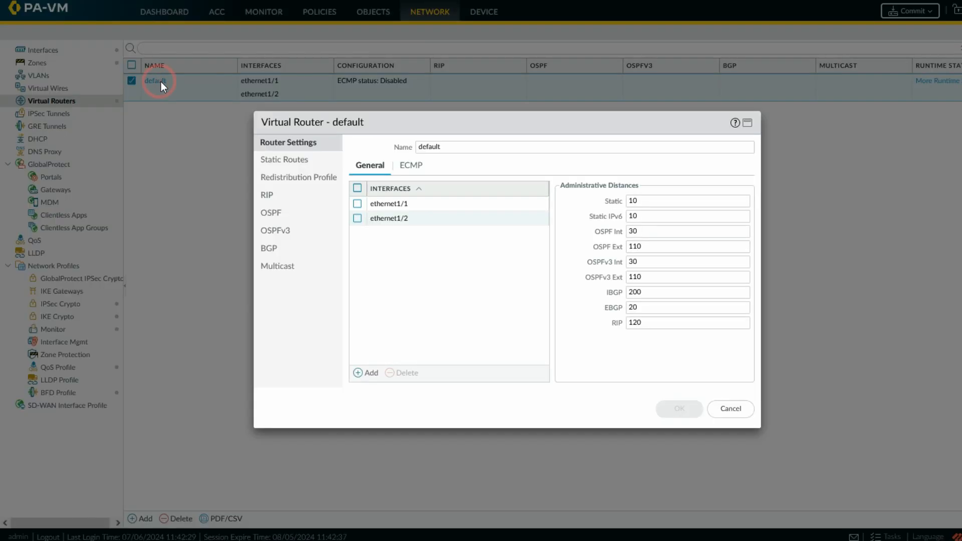
click(285, 161)
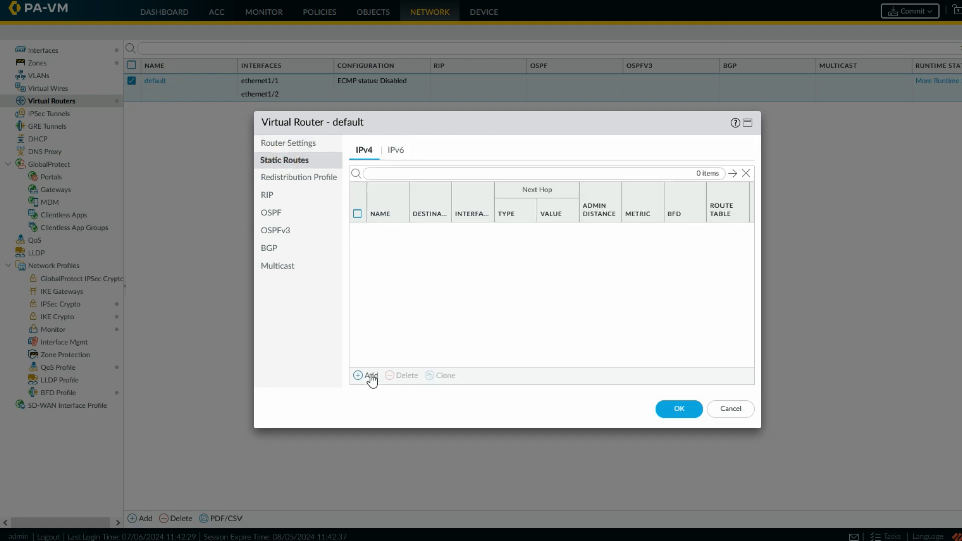
click(368, 375)
click(421, 153)
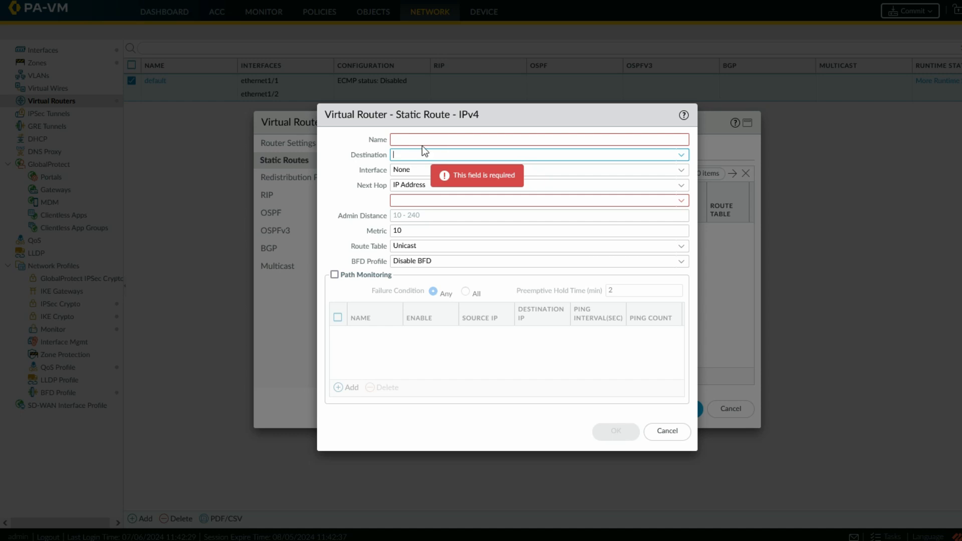
click(423, 140)
text(DMZ)
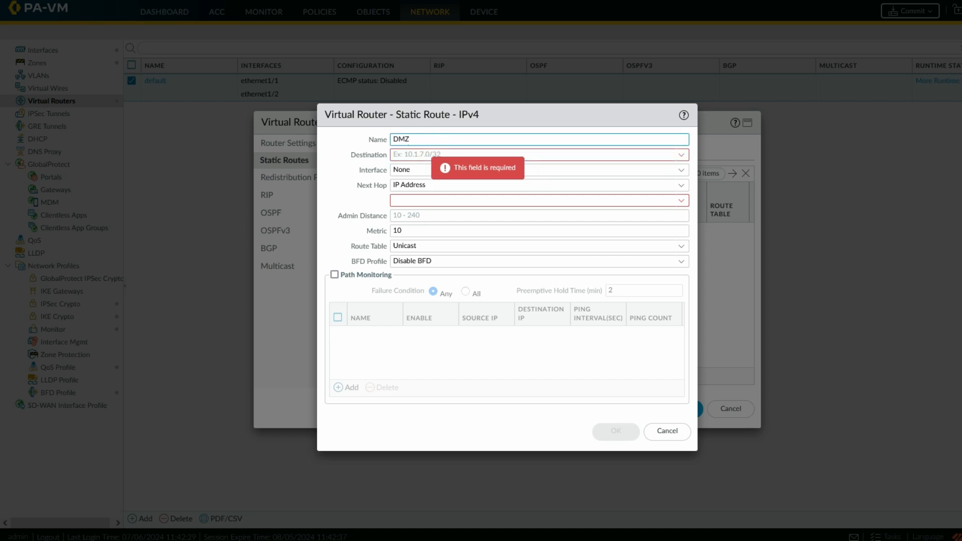
click(405, 154)
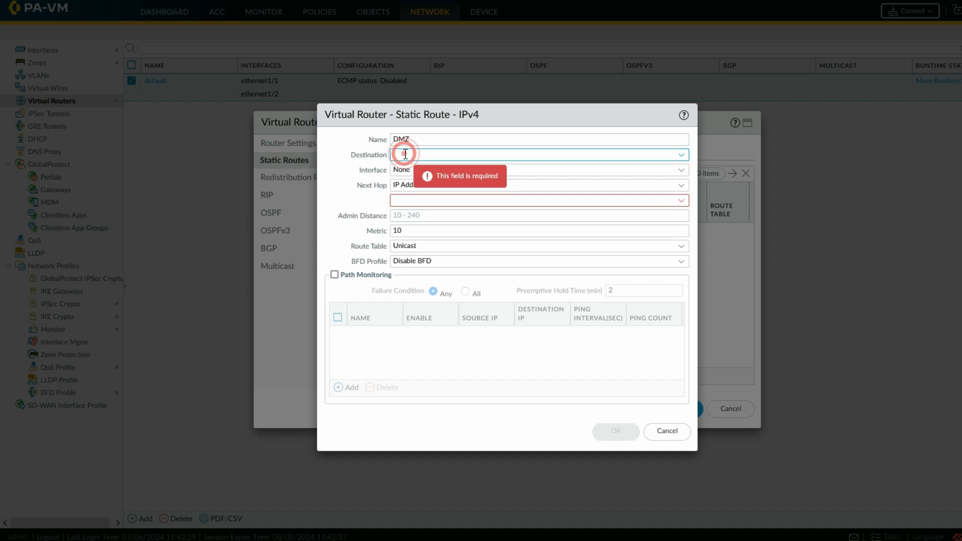
text(172.16.1.1)
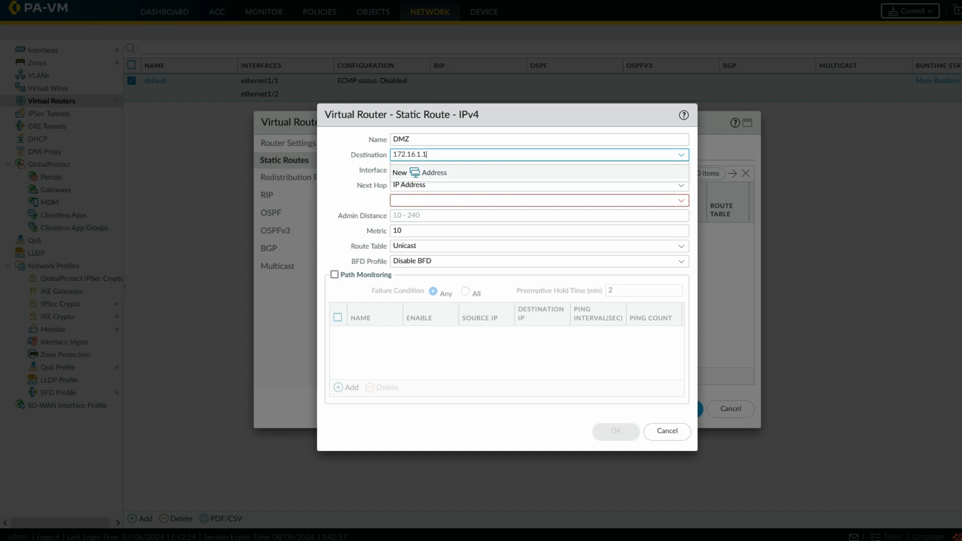
Set the DMZ route's interface to ethernet1/2 and its next hop IP address to 20.1.1.10, and save the route
click(408, 186)
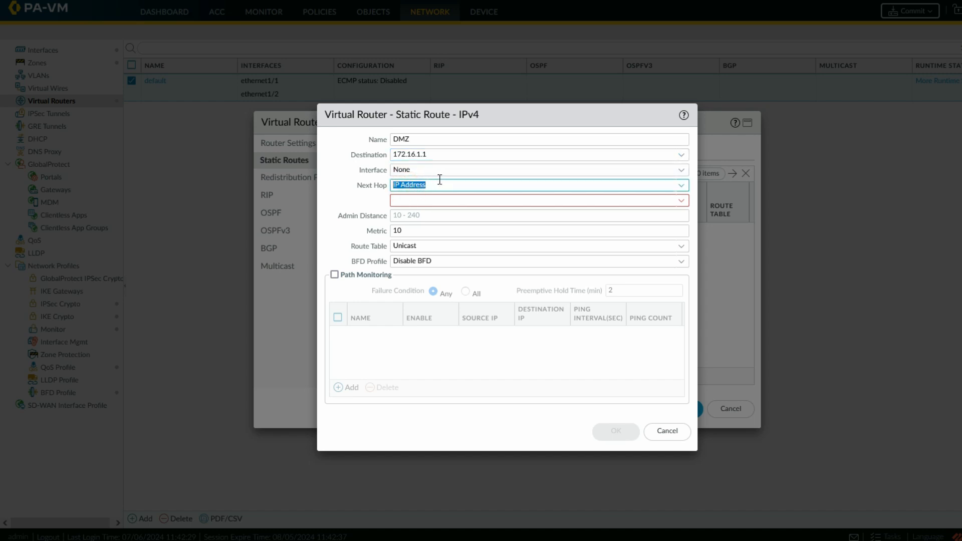
click(681, 170)
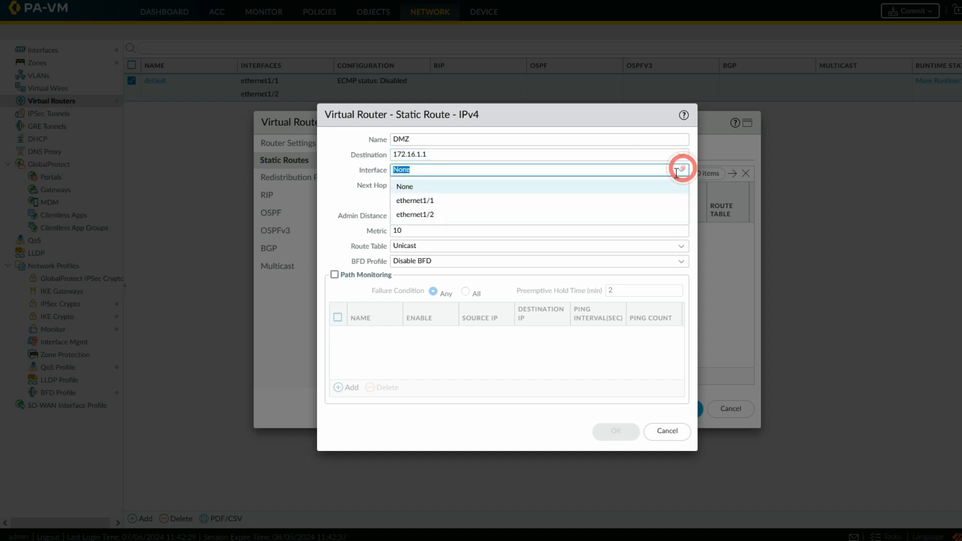
click(567, 215)
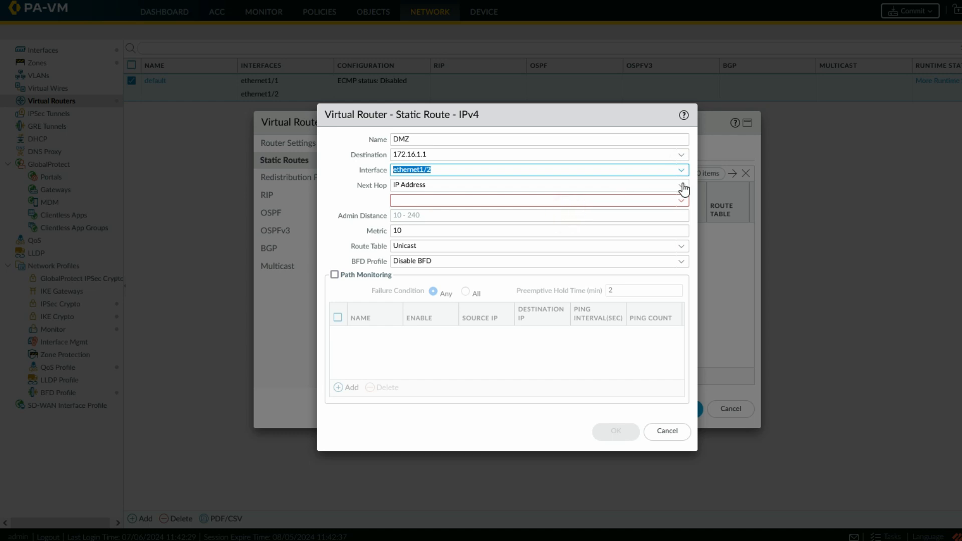
click(611, 200)
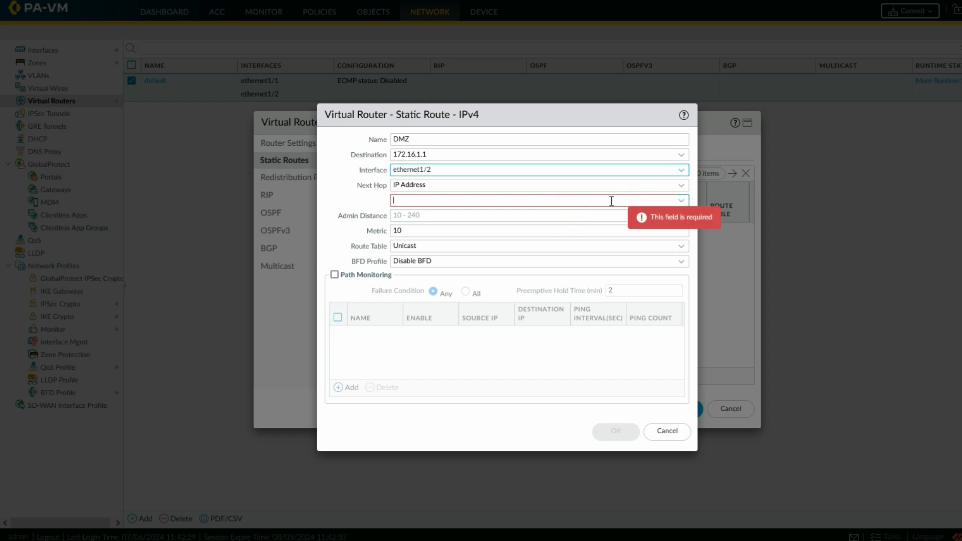
text(20.1)
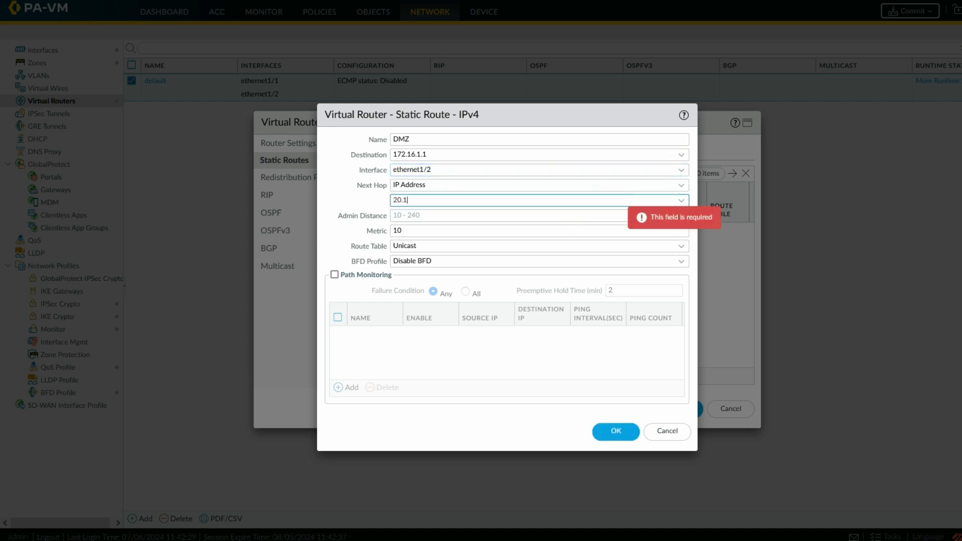
text(.1.10)
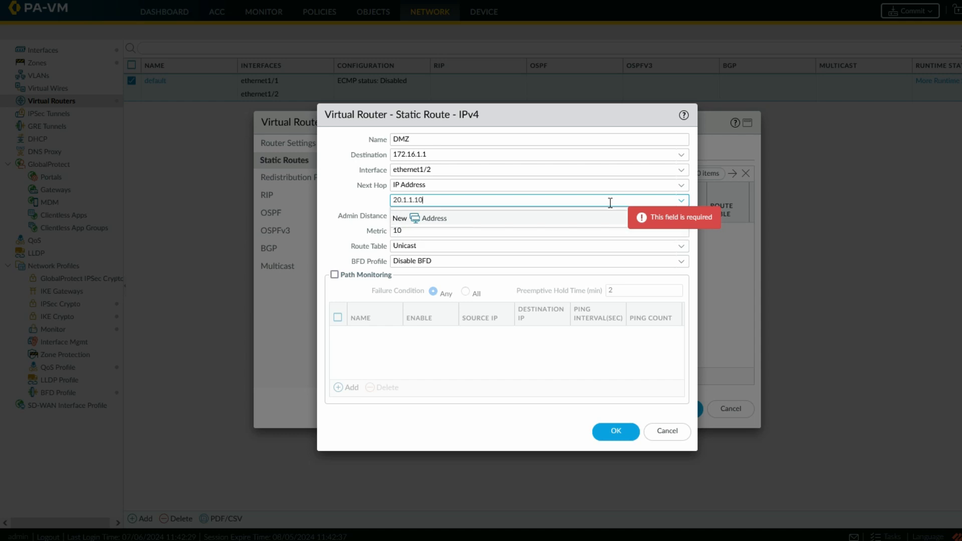
click(338, 241)
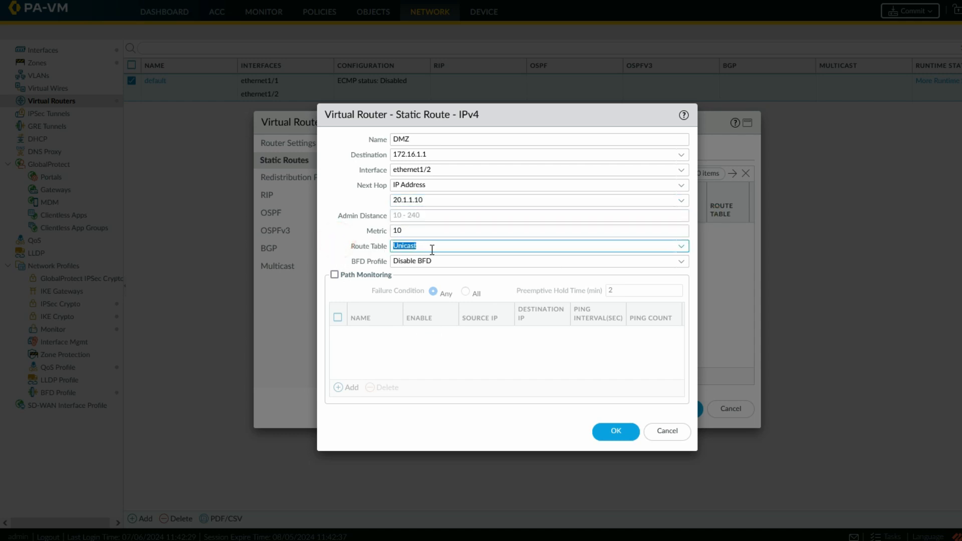
click(612, 437)
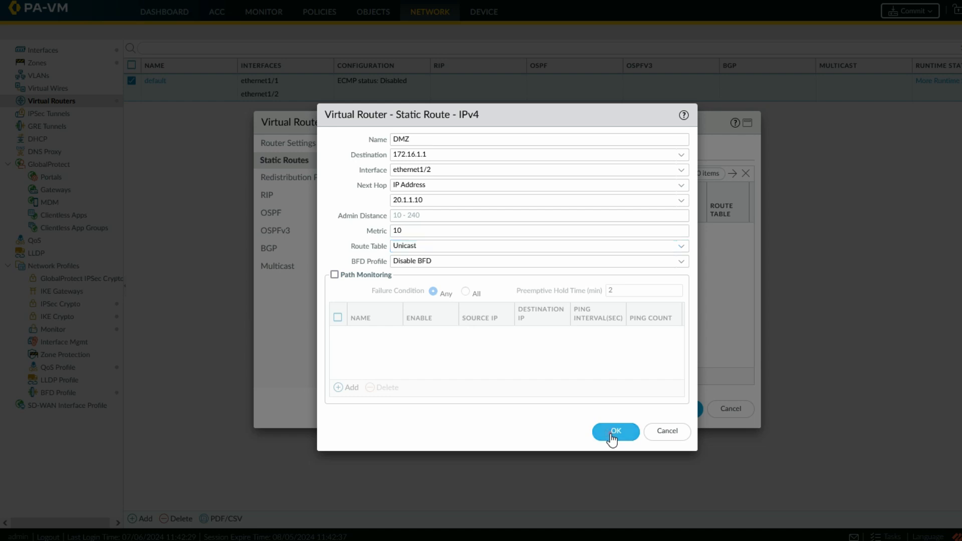
Set the DMZ static route's destination to 172.16.1.1/32 and save both the route and the virtual router
click(678, 416)
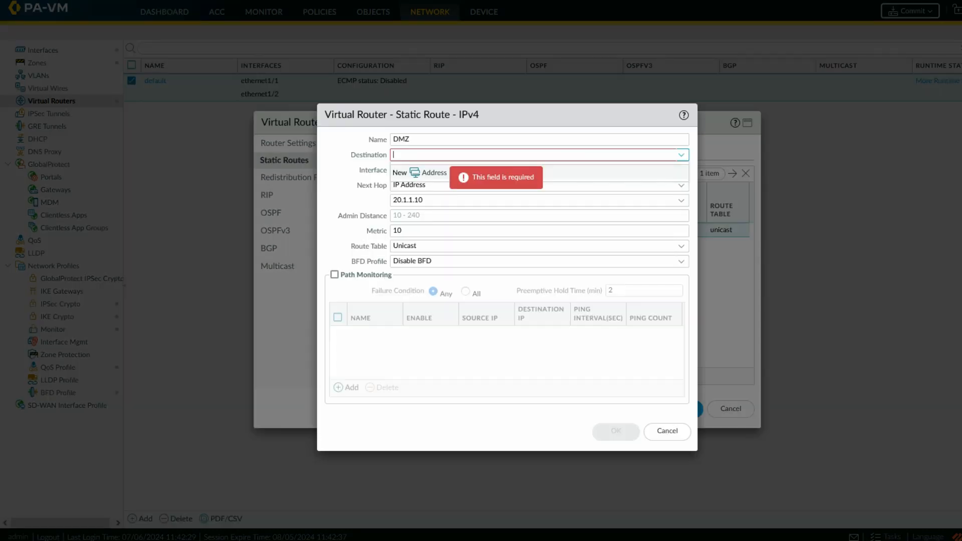
text(16)
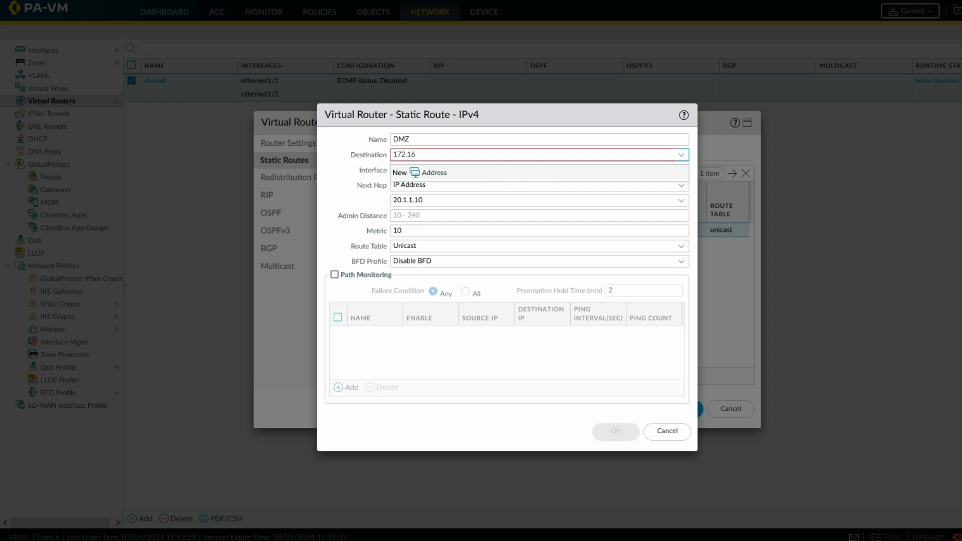
text(.1.1/32)
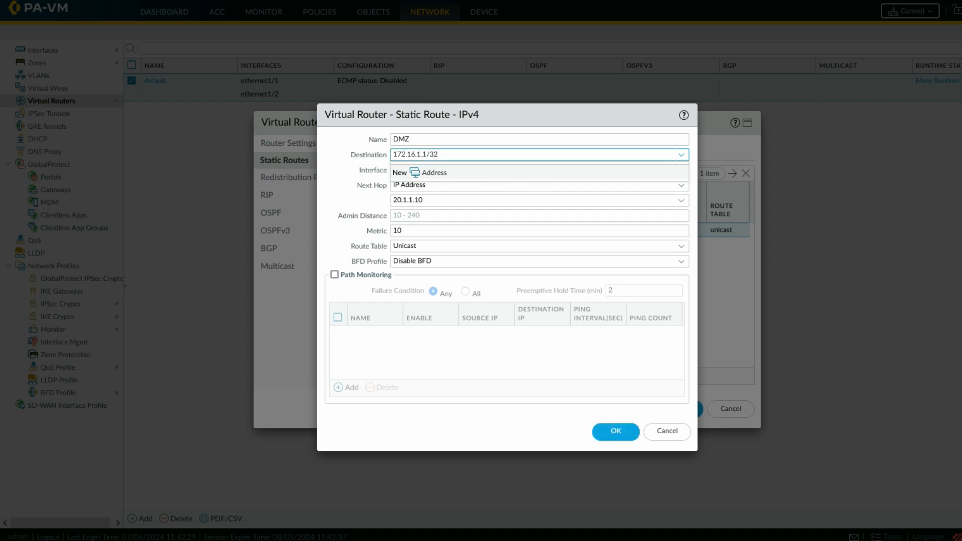
key(Return)
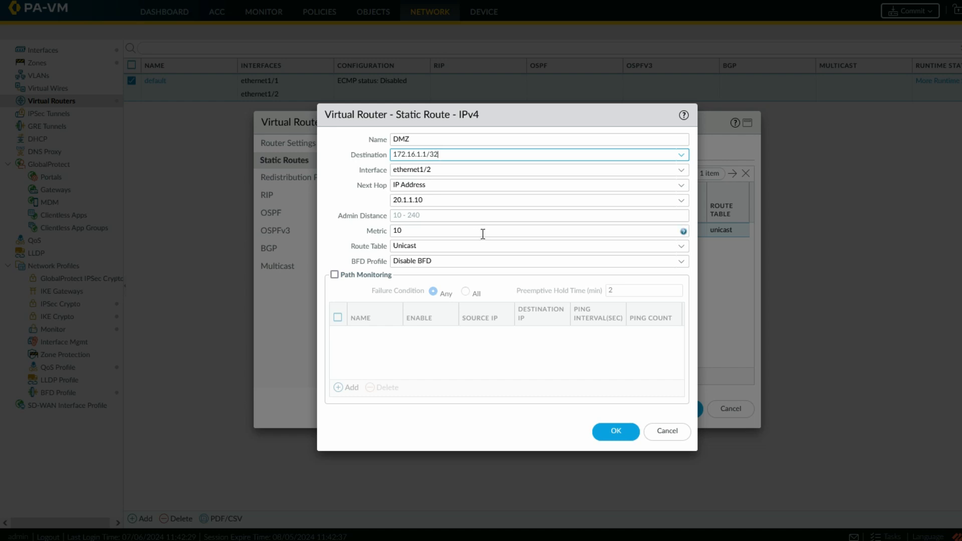
click(439, 169)
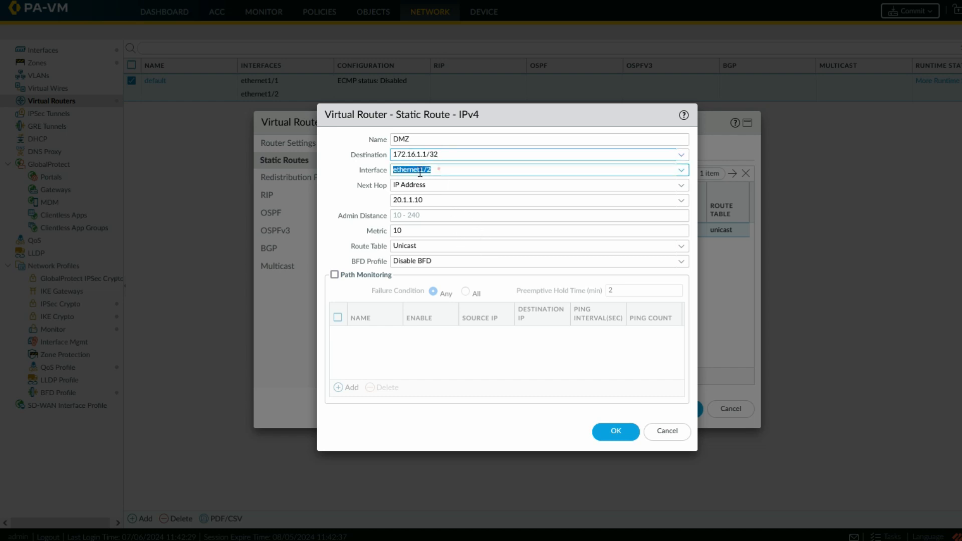
click(618, 429)
click(683, 408)
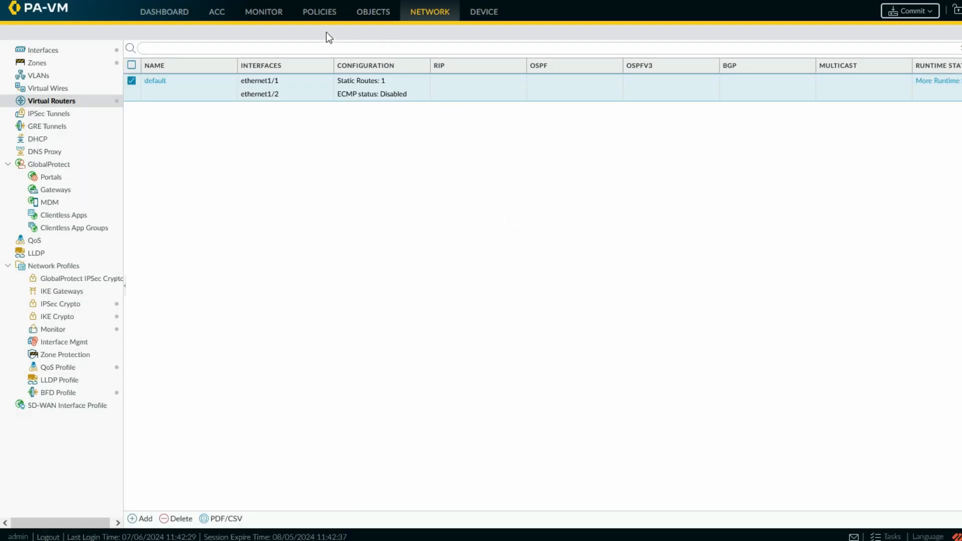
Create a security policy rule named "LAN - DMZ" and add LAN as its source zone
click(320, 12)
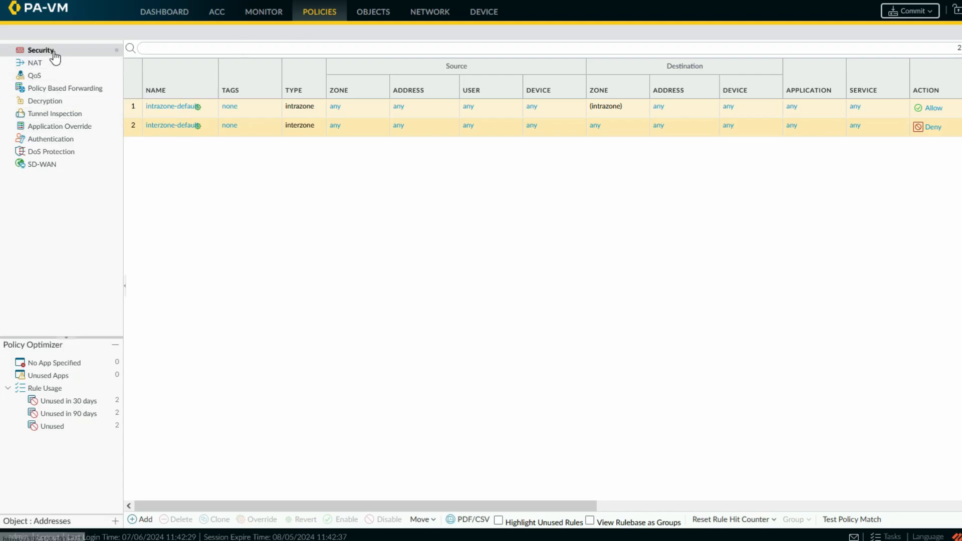
click(133, 520)
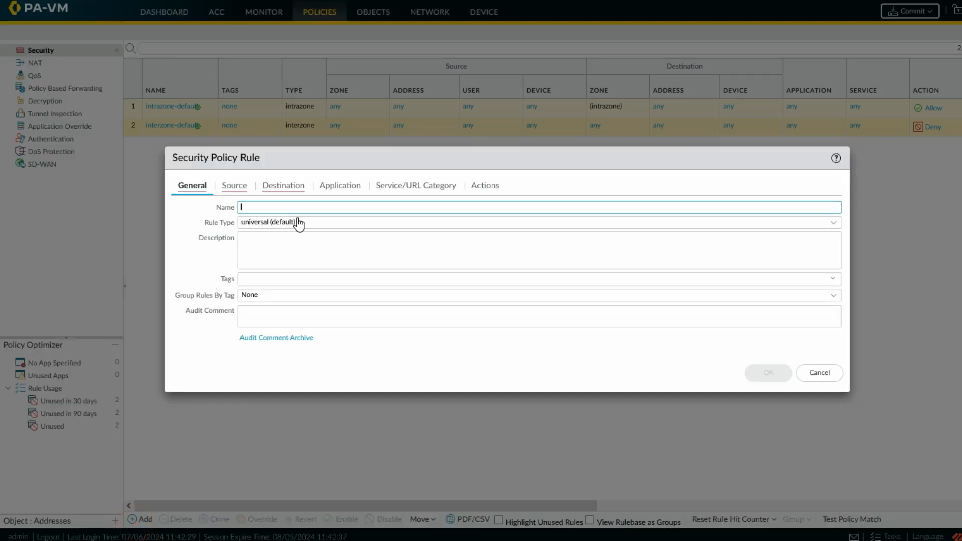
text(LAN - DMZ)
click(244, 188)
click(190, 345)
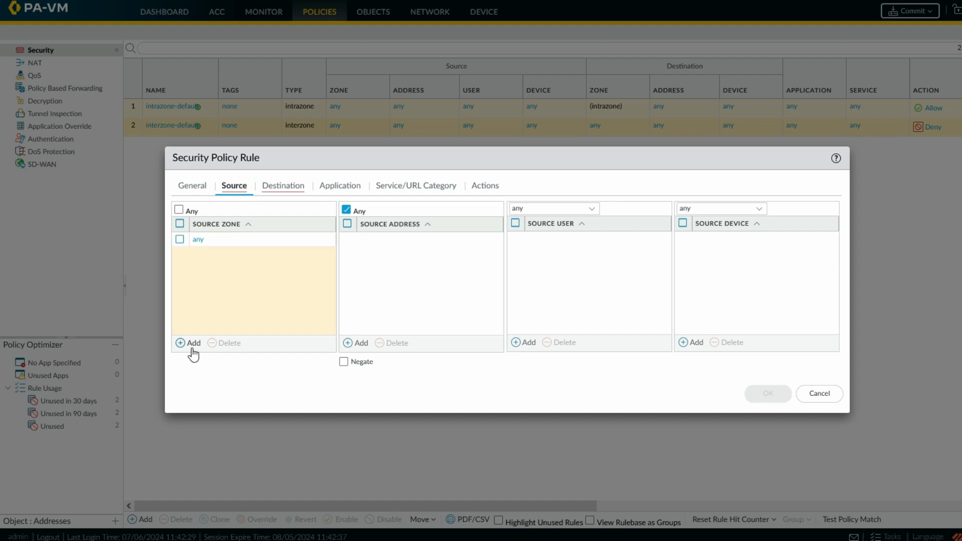
click(200, 270)
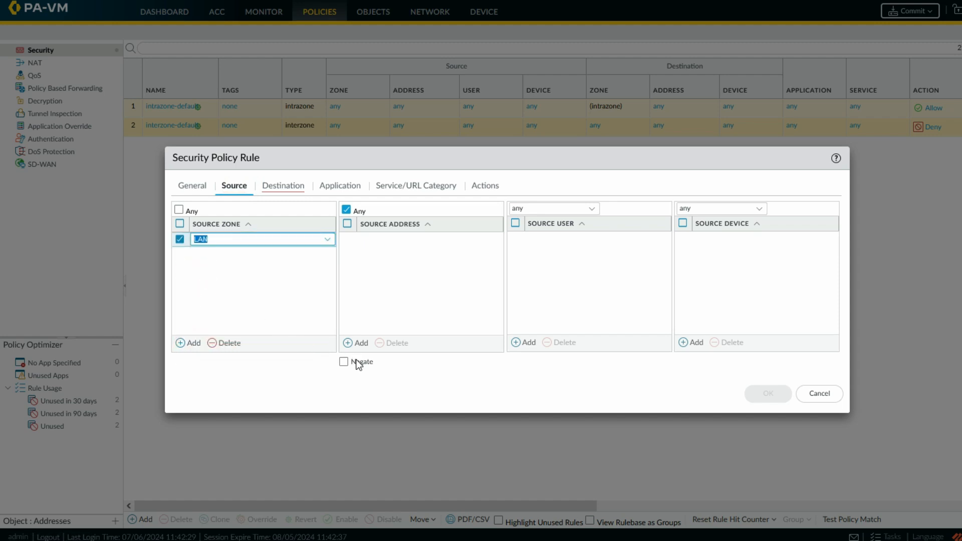
Add the reserved region 10.0.0.0-10.255.255.255 as the rule's source address
click(360, 344)
click(360, 344)
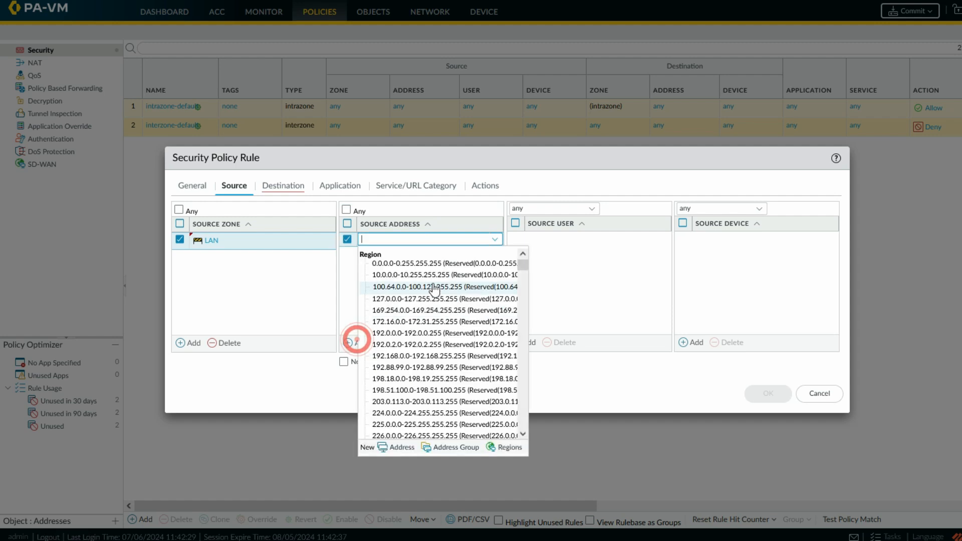
click(408, 281)
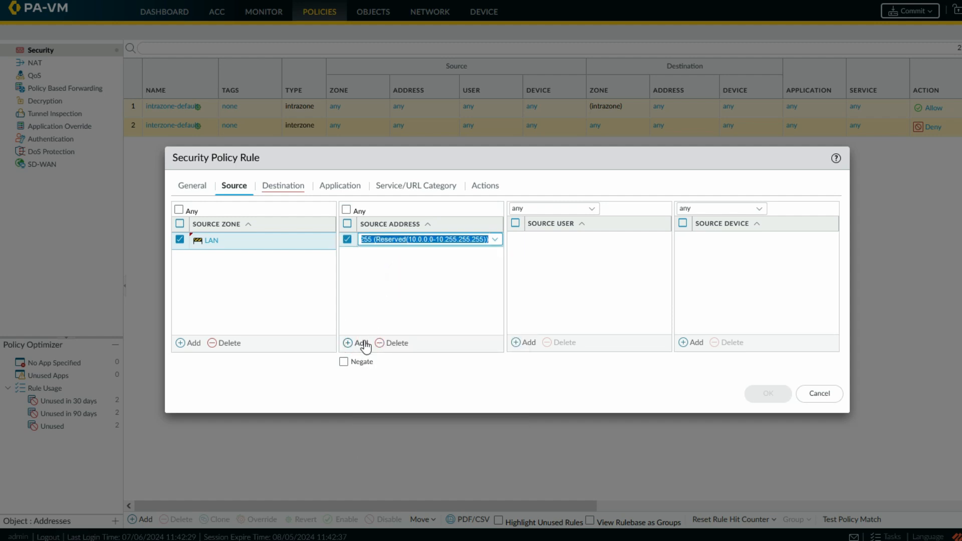
Replace the source address with a new IP Netmask address object named "LAN- 10.1.1.0" with the value 10.1.1.0/24
click(494, 239)
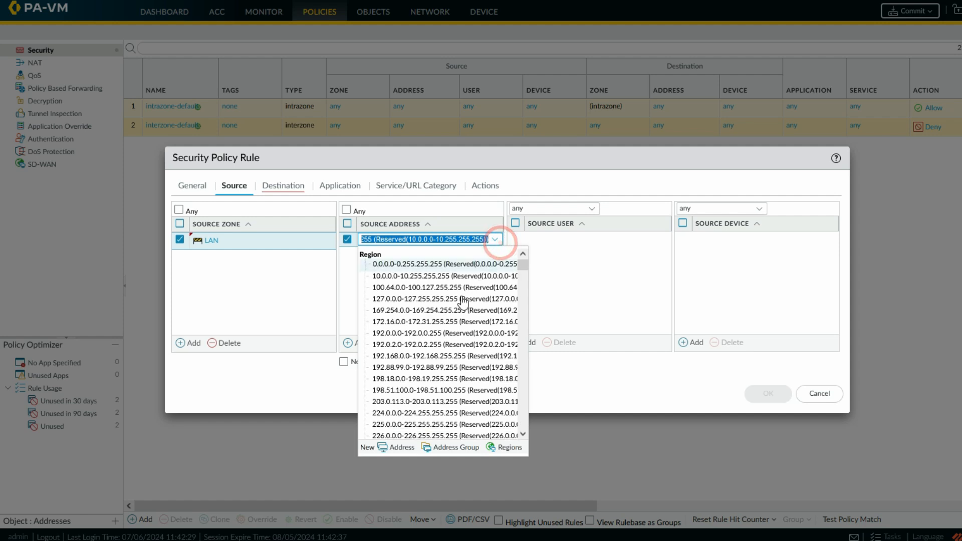
click(397, 447)
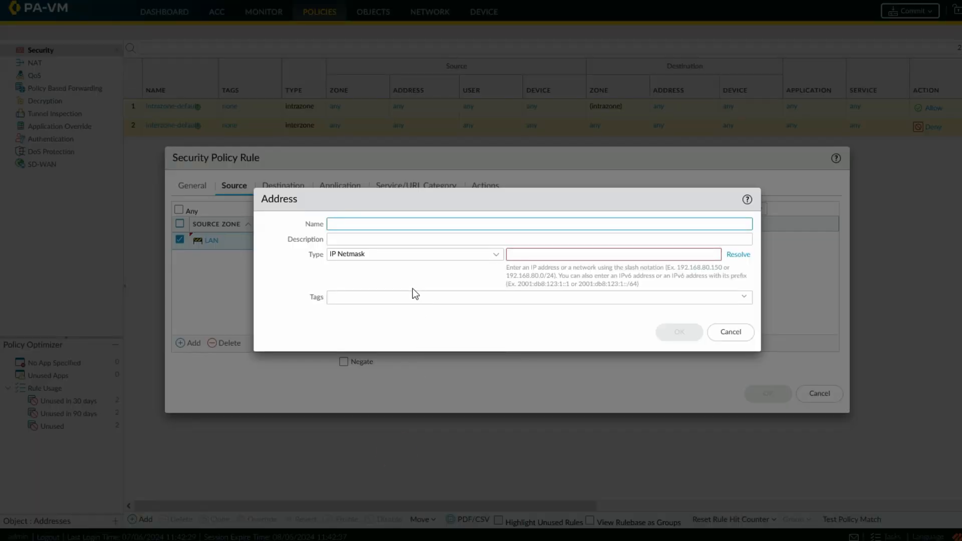
text(LAN- 10.1.1.0)
key(Tab)
click(548, 259)
text(10.1)
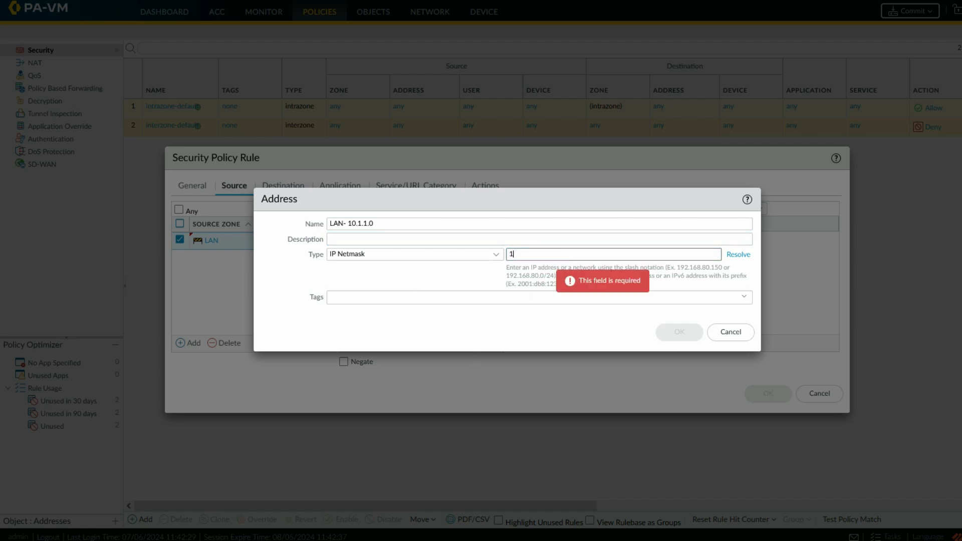
text(.1.0/)
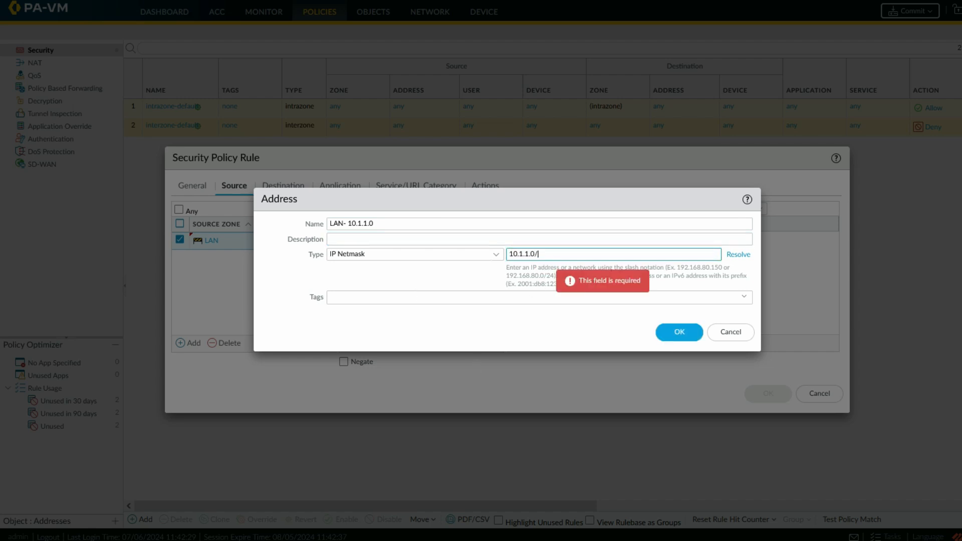
text(24)
key(Return)
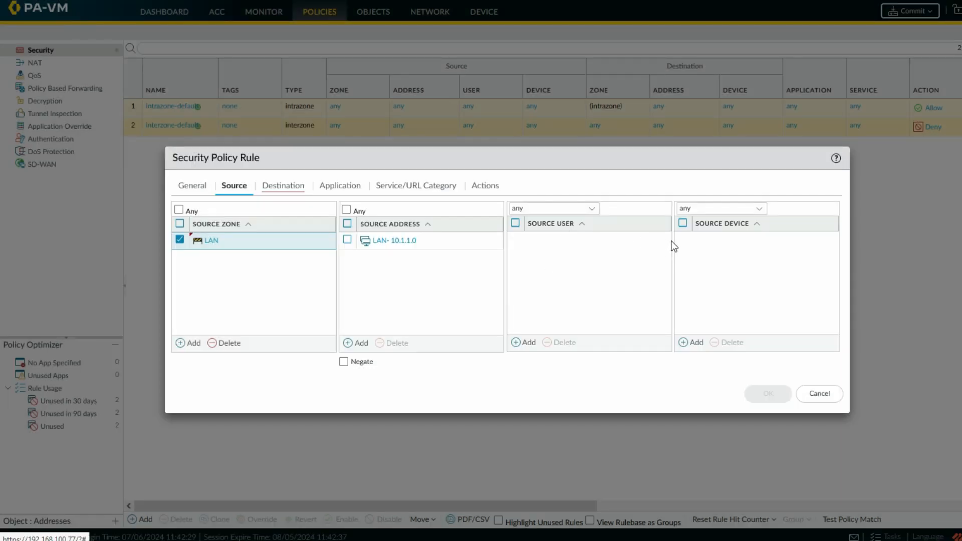
Add DMZ as the destination zone of the LAN - DMZ security rule
click(285, 185)
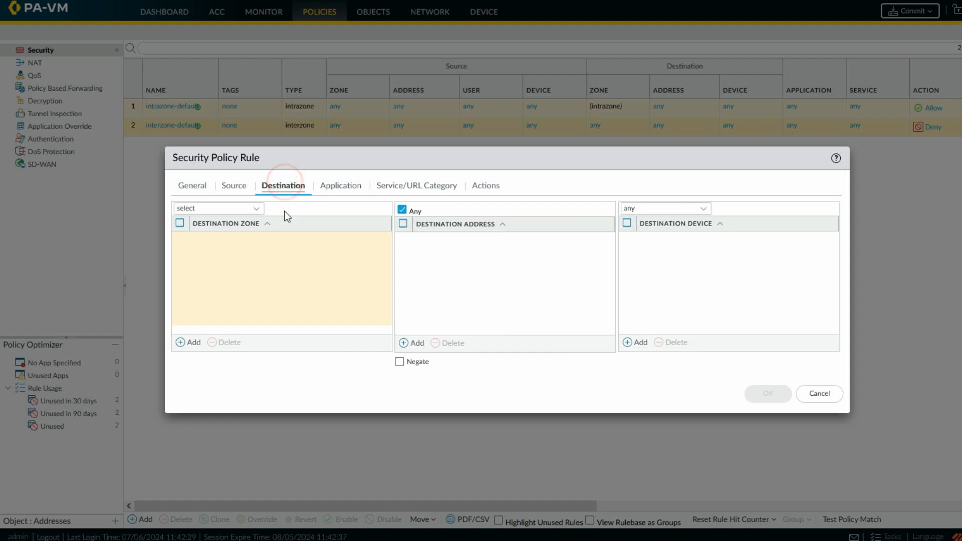
click(192, 343)
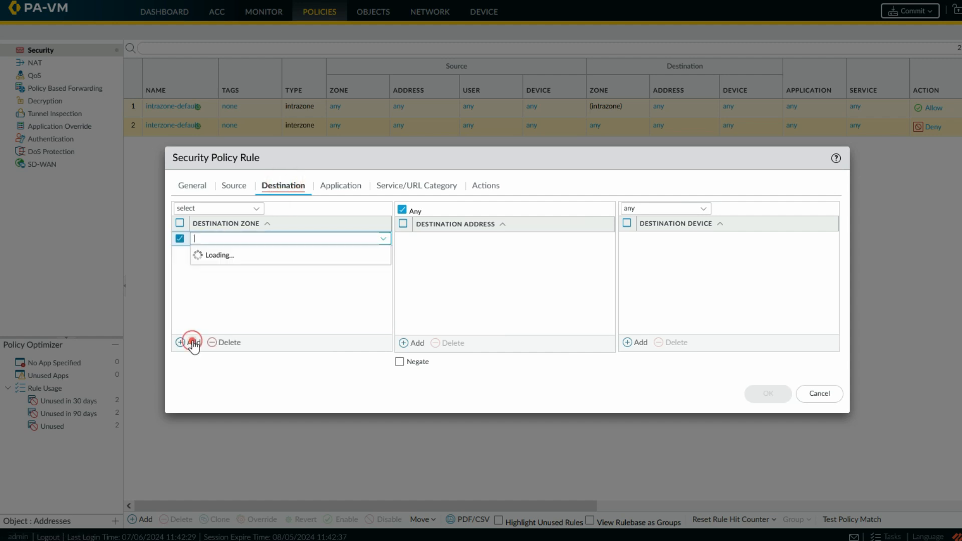
click(215, 252)
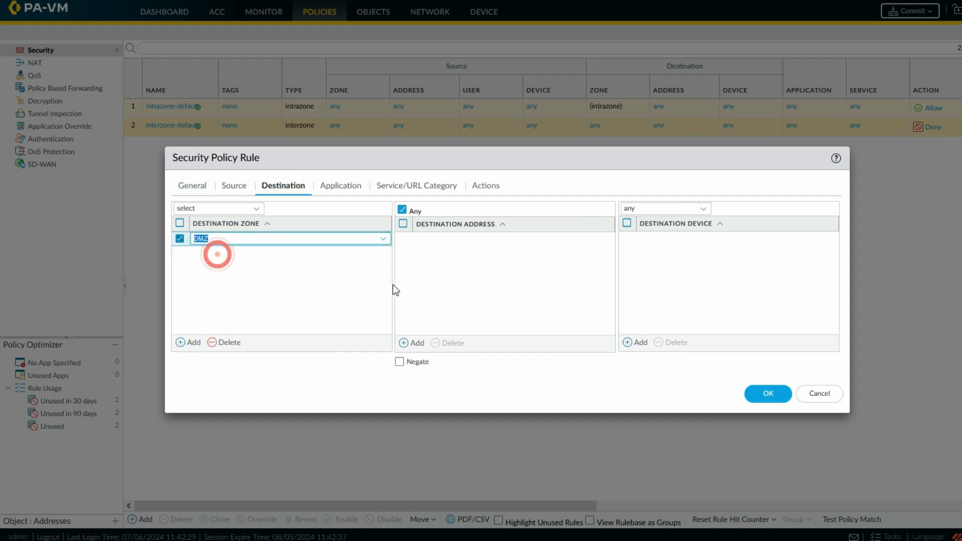
Add a new IP Netmask address object named "DMZ" with the value 20.1.1.0/24 as the rule's destination address
click(410, 344)
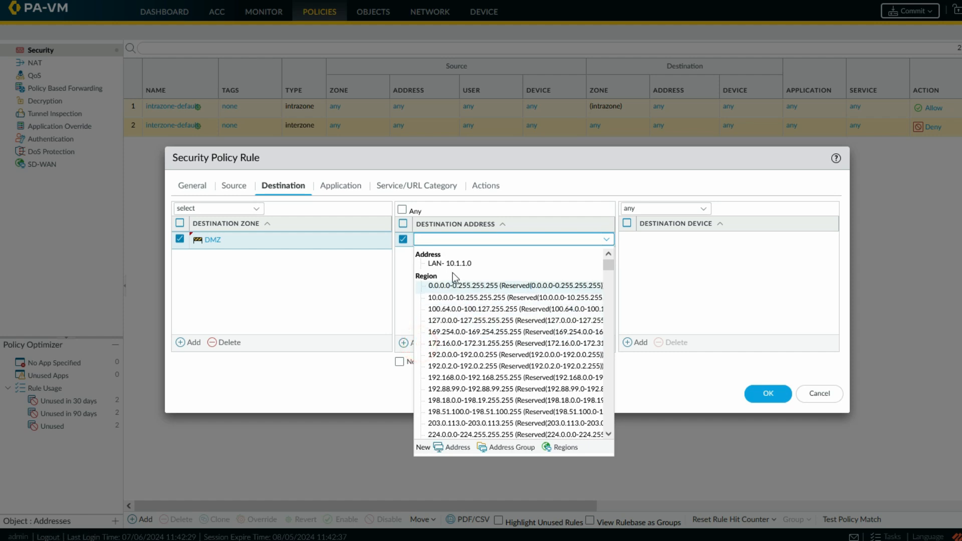
click(451, 447)
text(DMZ)
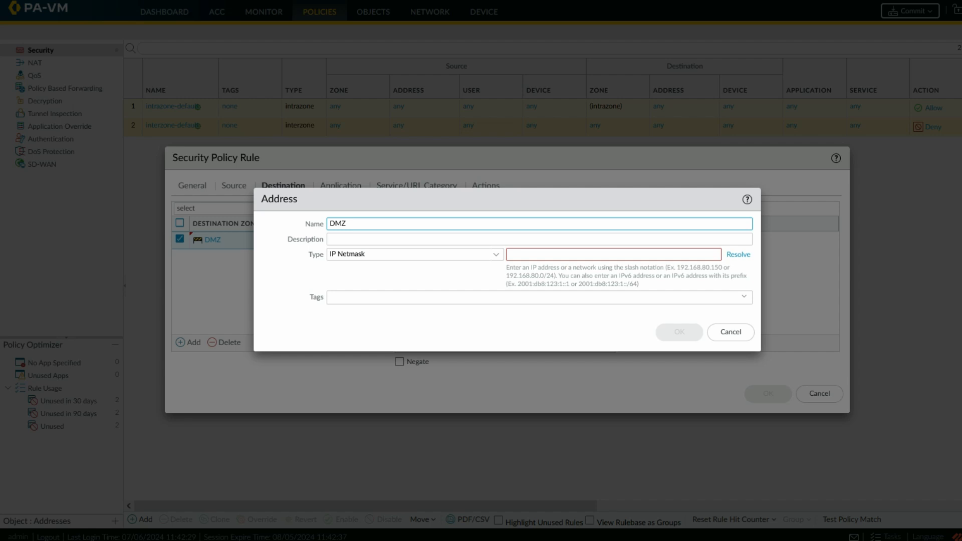
click(526, 254)
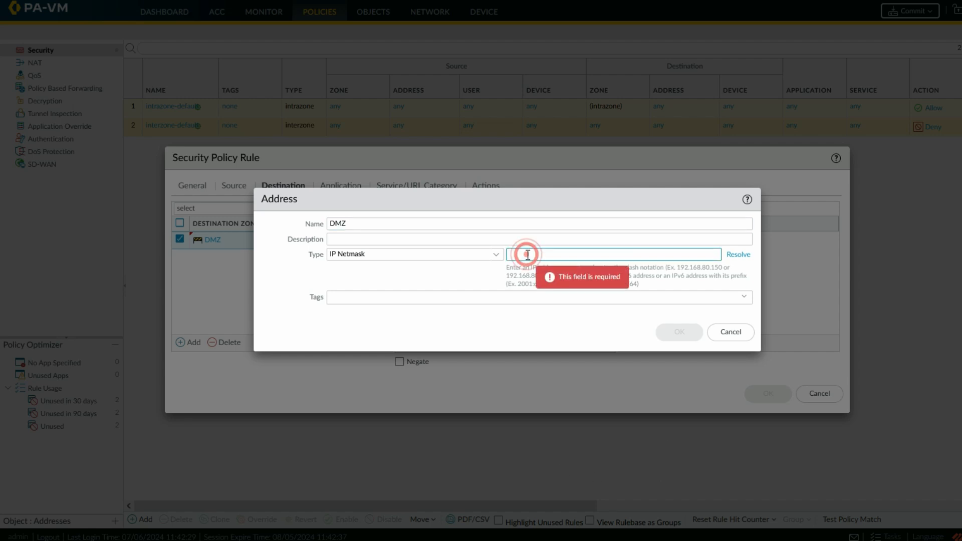
text(17)
key(BackSpace)
key(BackSpace)
text(2)
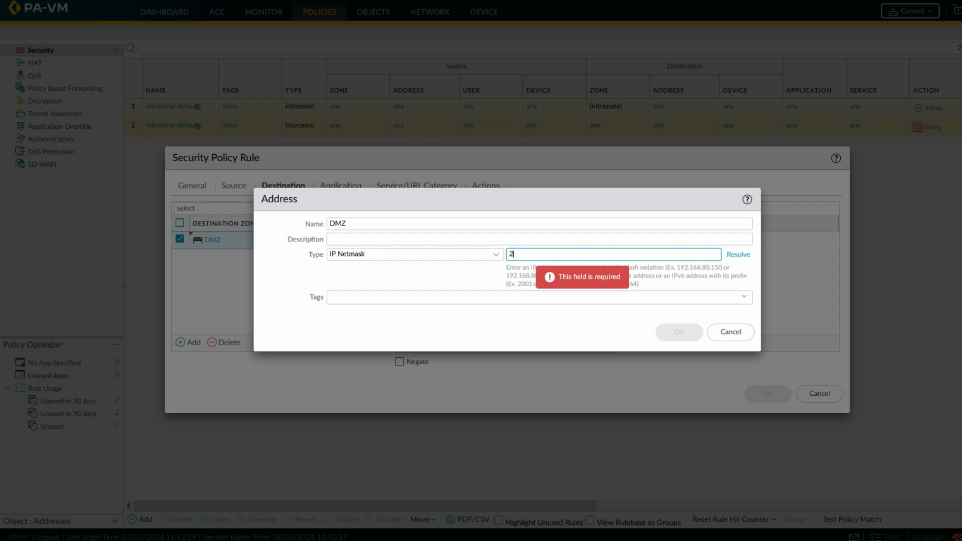
text(0.1.1)
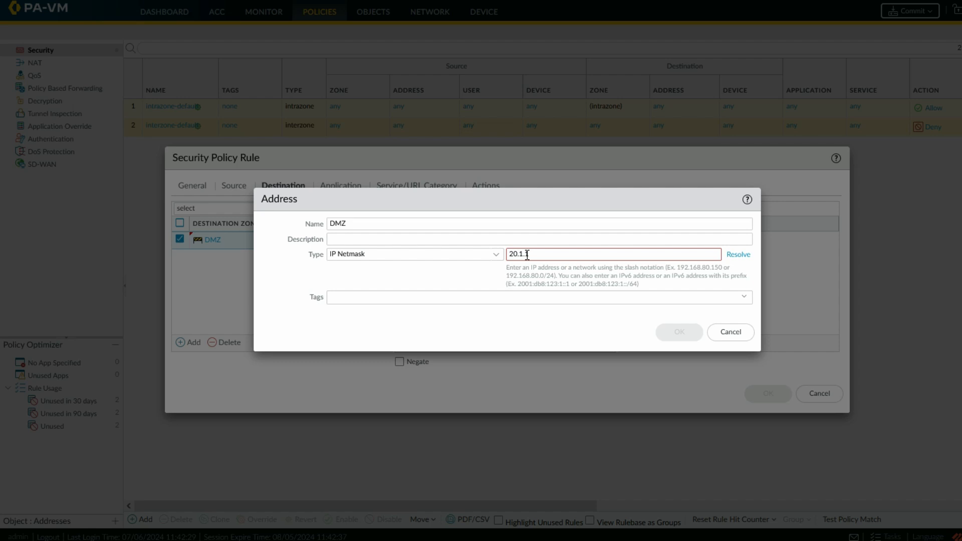
text(.0/24)
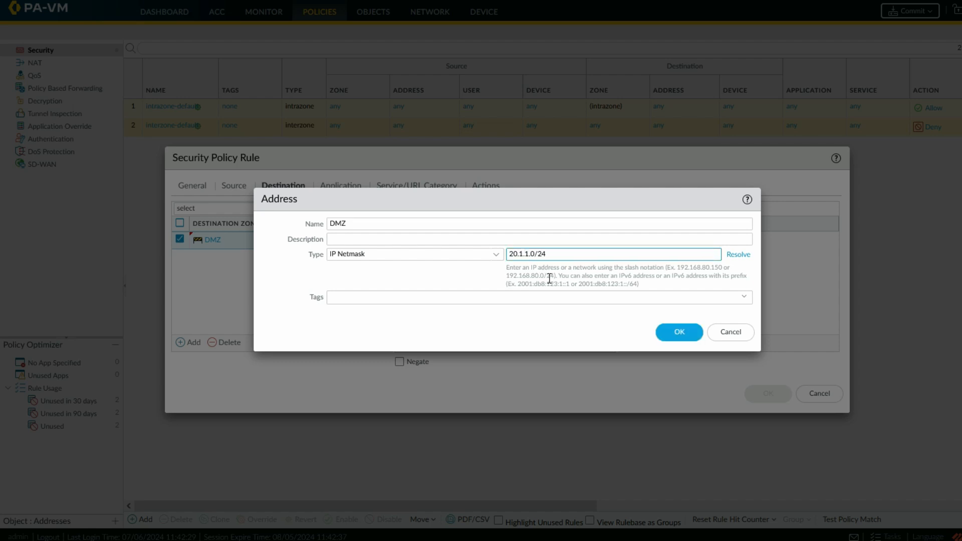
click(680, 333)
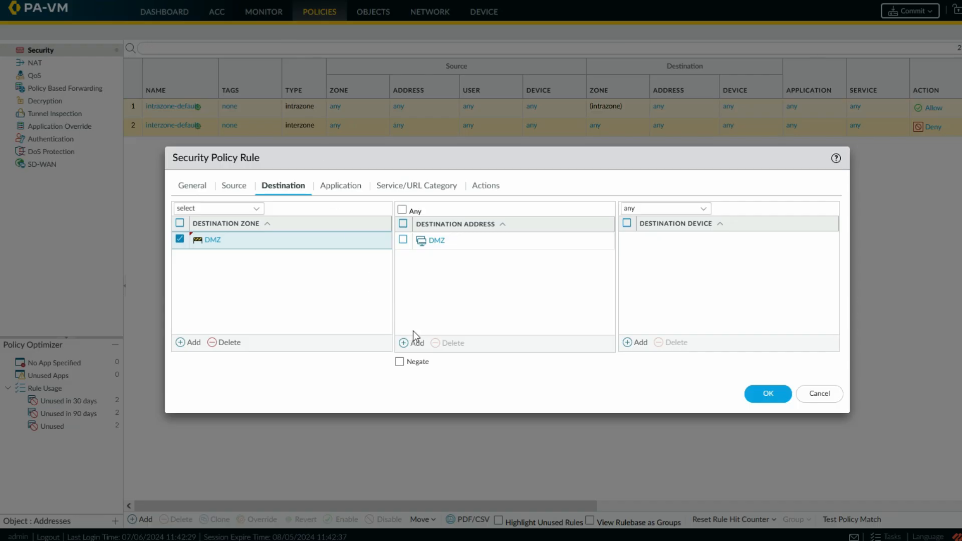
Add a second destination address as a new IP Netmask object named "DMZ-L0- 172.16.1.1" with the value 172.16.1.1/32
click(415, 342)
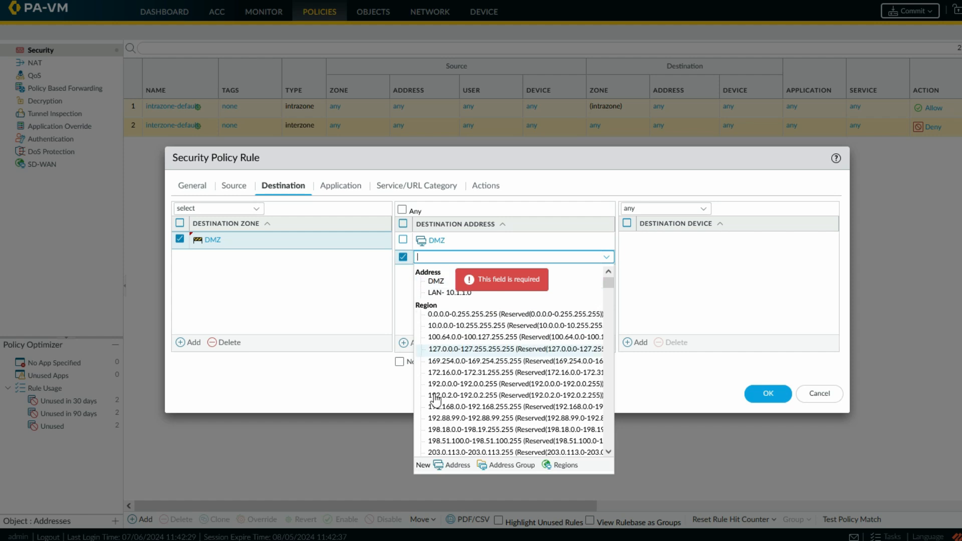
click(457, 464)
text(DMZ-L)
click(545, 254)
text(172.16.1.1/32)
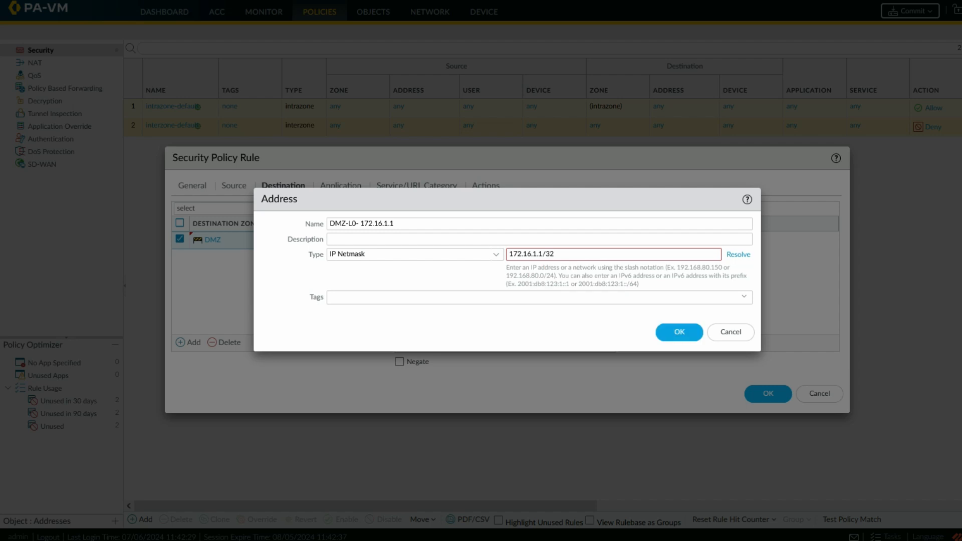
key(Return)
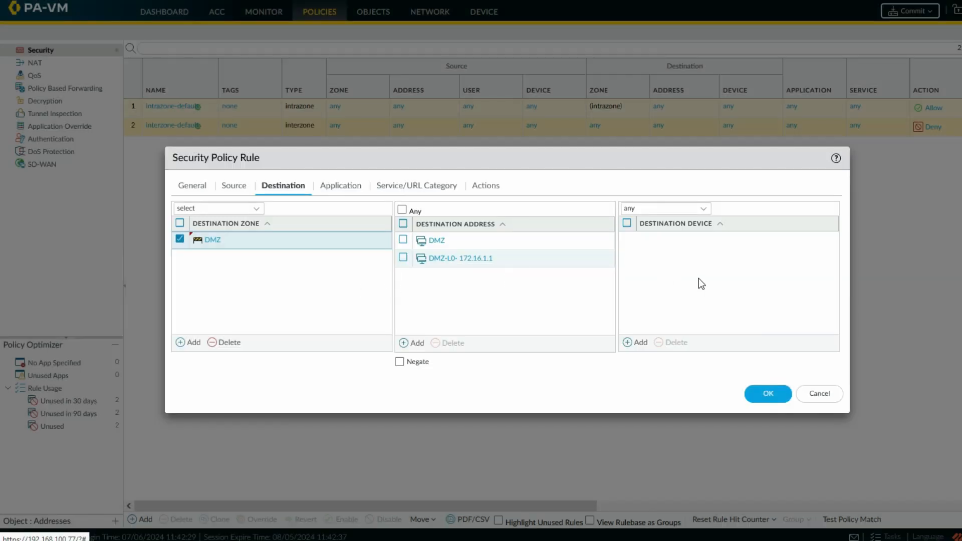
Review the rule's application, service and action settings, keeping the defaults, and save the rule
click(346, 185)
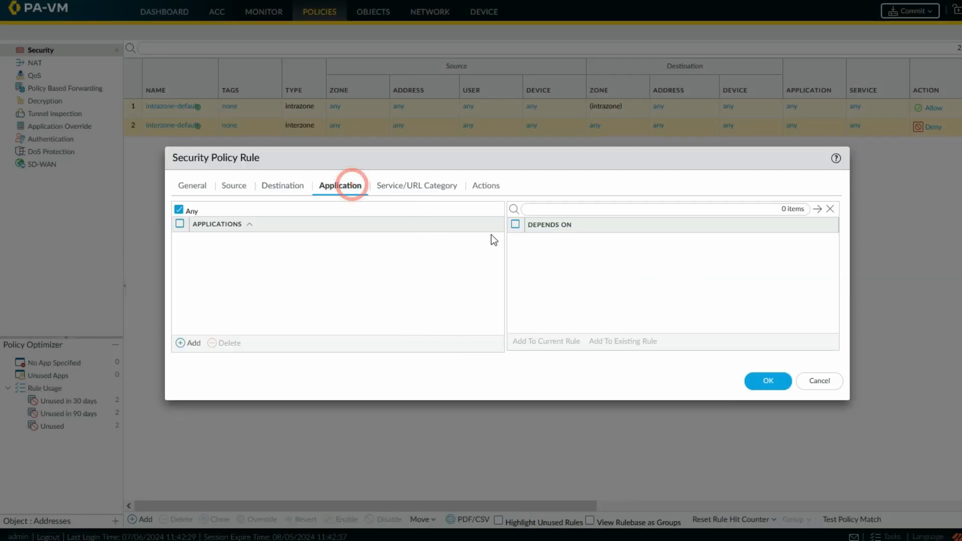
click(424, 189)
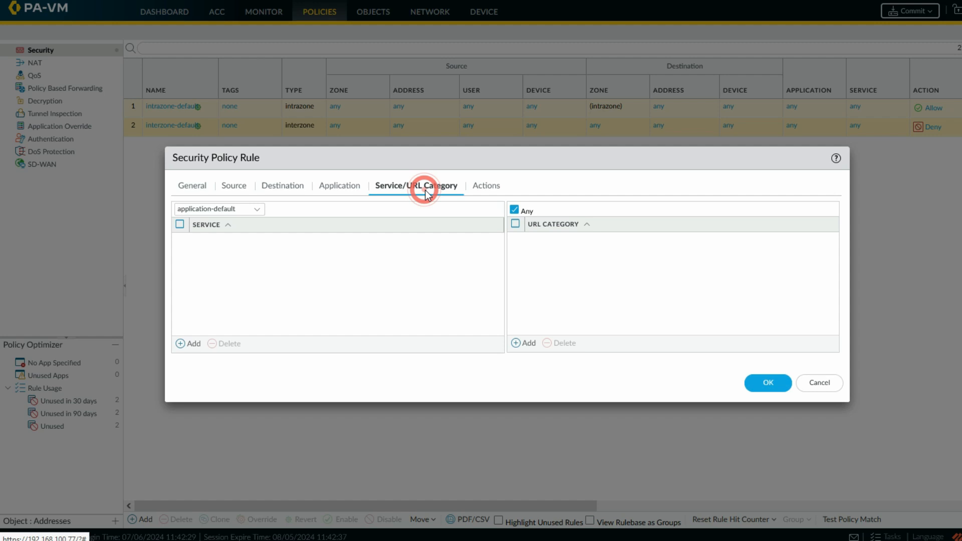
click(474, 185)
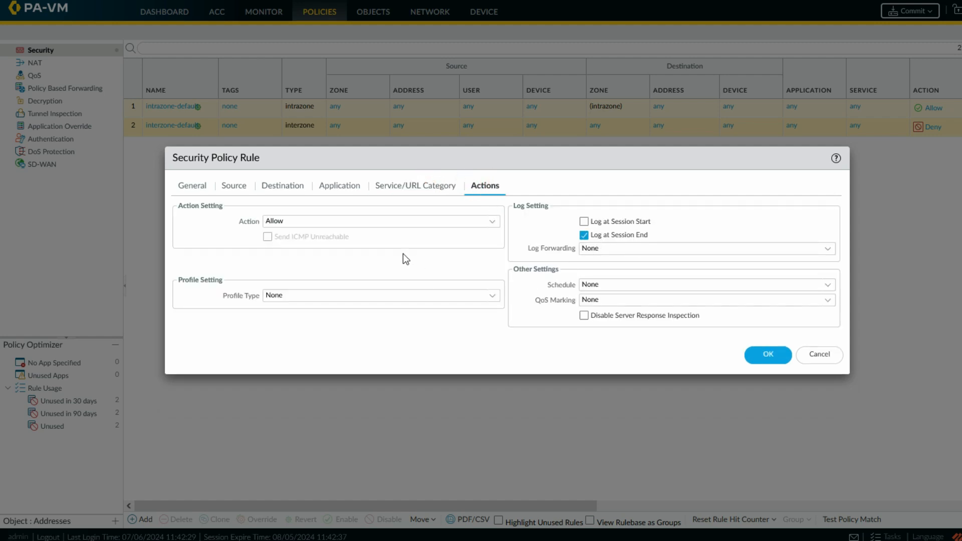
click(768, 355)
click(332, 20)
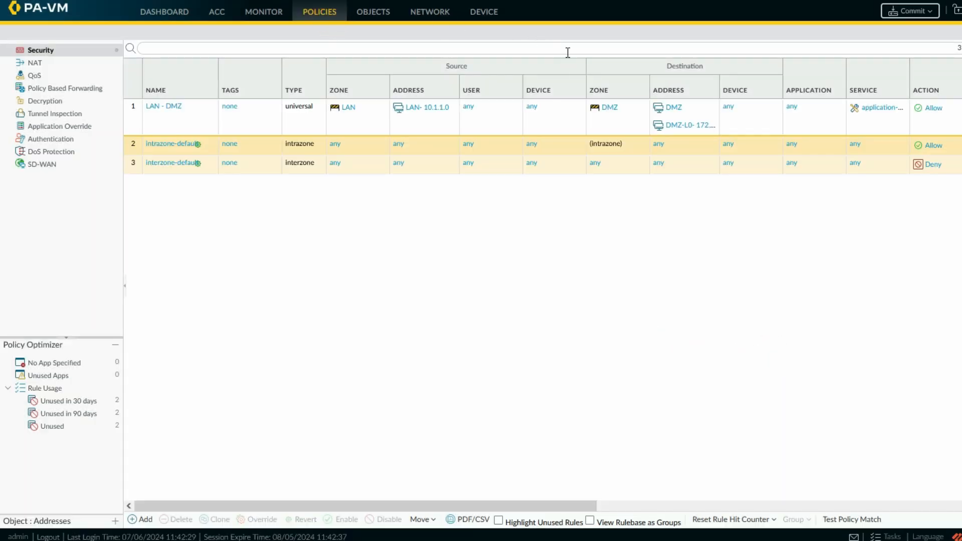
Commit all changes to the firewall's running configuration and close the commit status once the job finishes
click(913, 9)
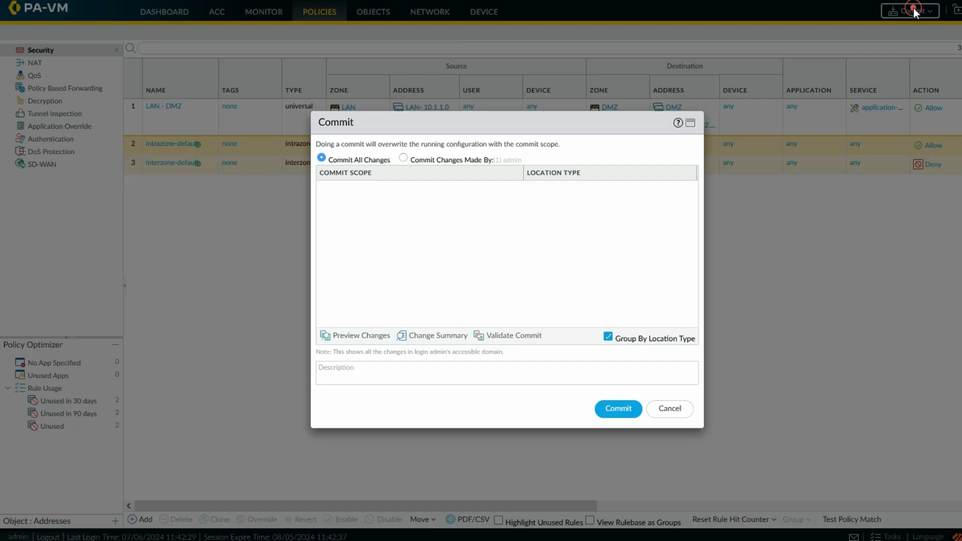
click(604, 411)
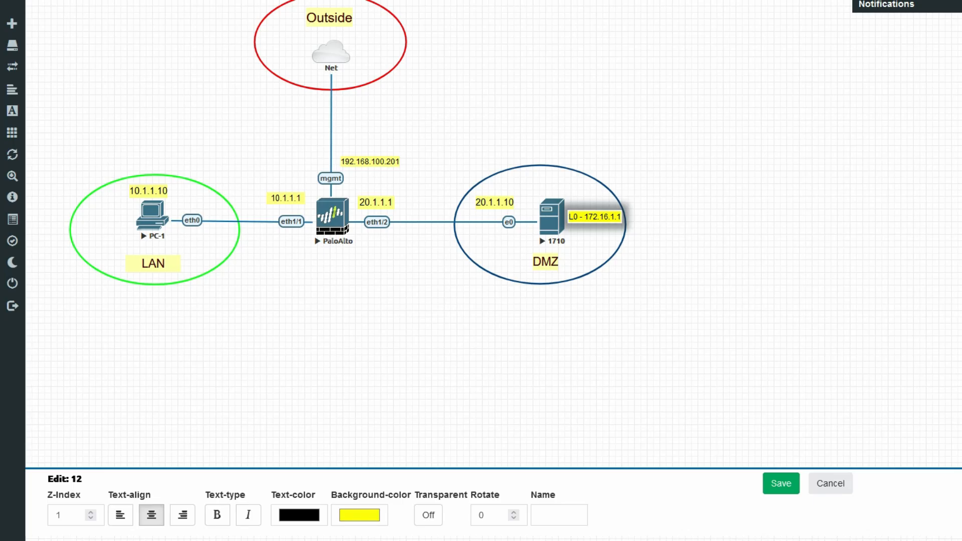
click(360, 516)
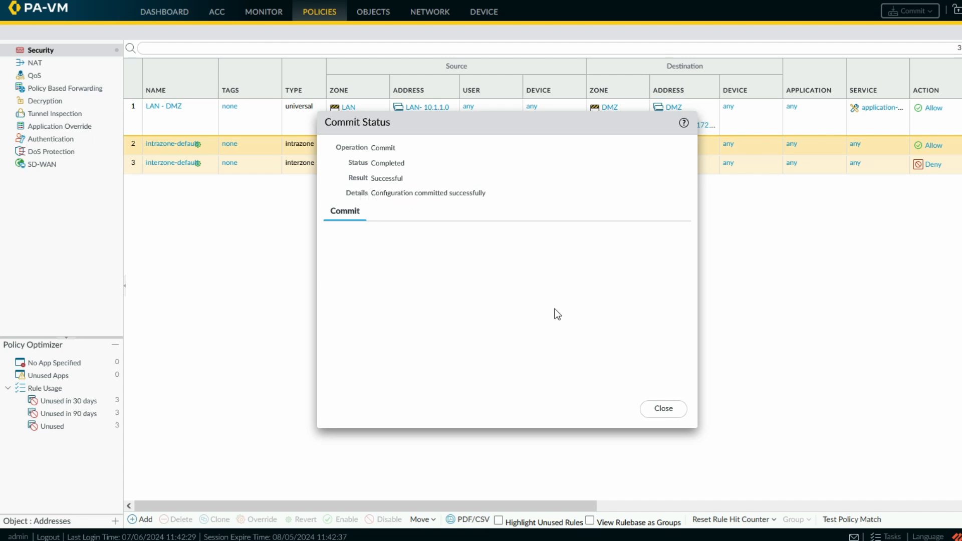
click(662, 408)
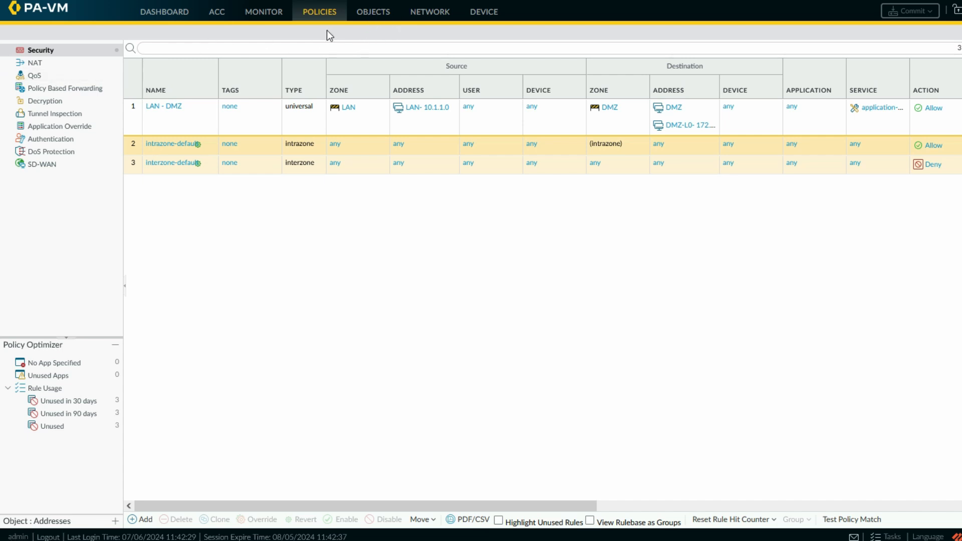
Switch to the network topology and open PC-1's console at an empty VPCS prompt
click(416, 11)
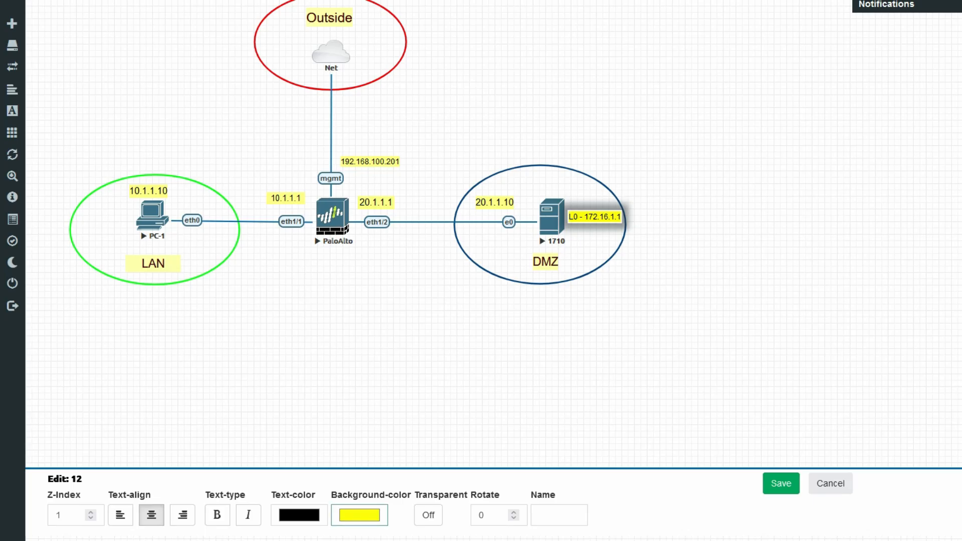
click(157, 235)
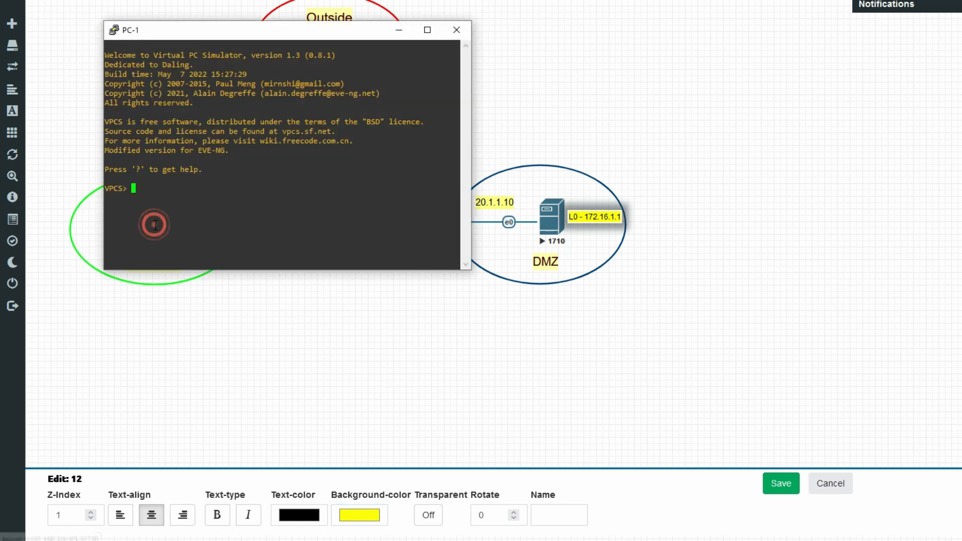
text(pinf)
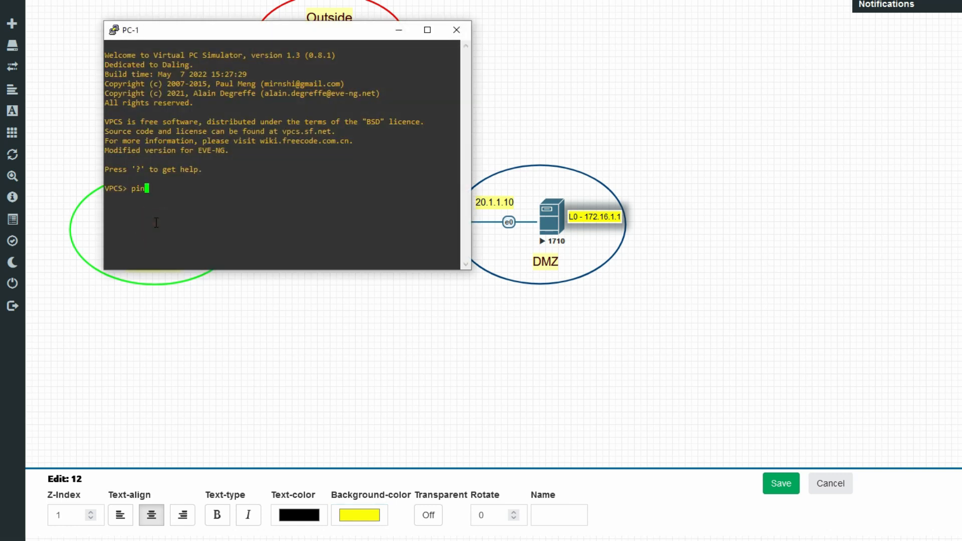
key(BackSpace)
key(BackSpace)
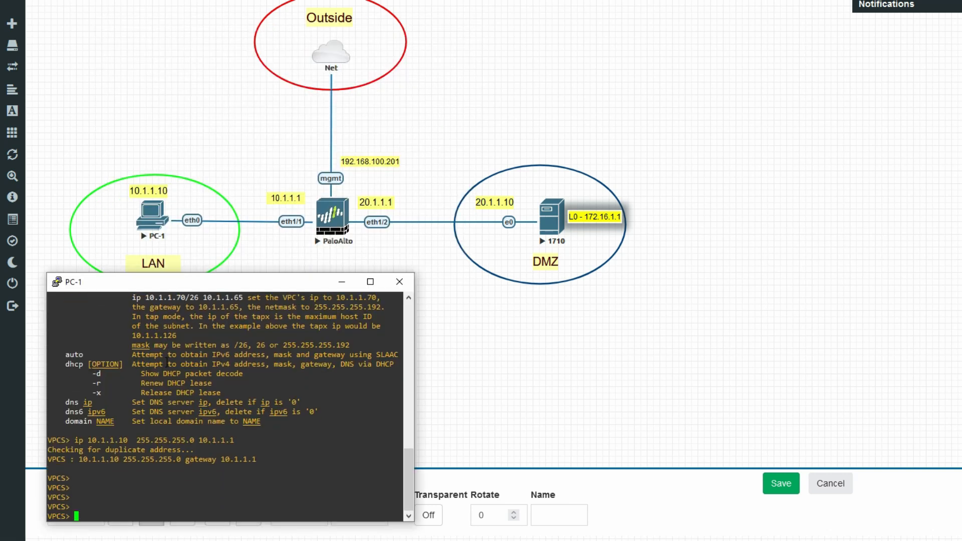
key(Return)
key(Return)
key(Return)
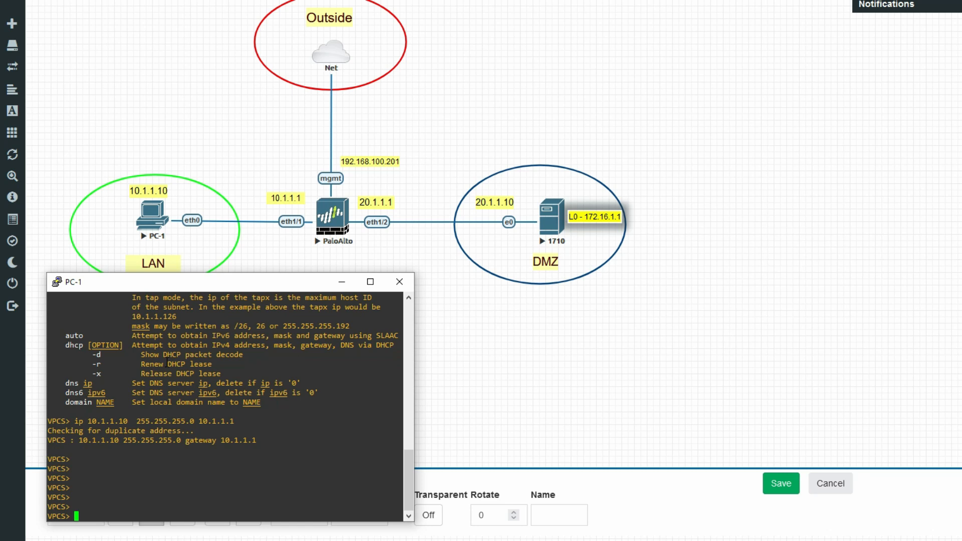
Display the list of available VPCS commands in PC-1's console
key(Up)
key(Up)
key(Up)
key(Return)
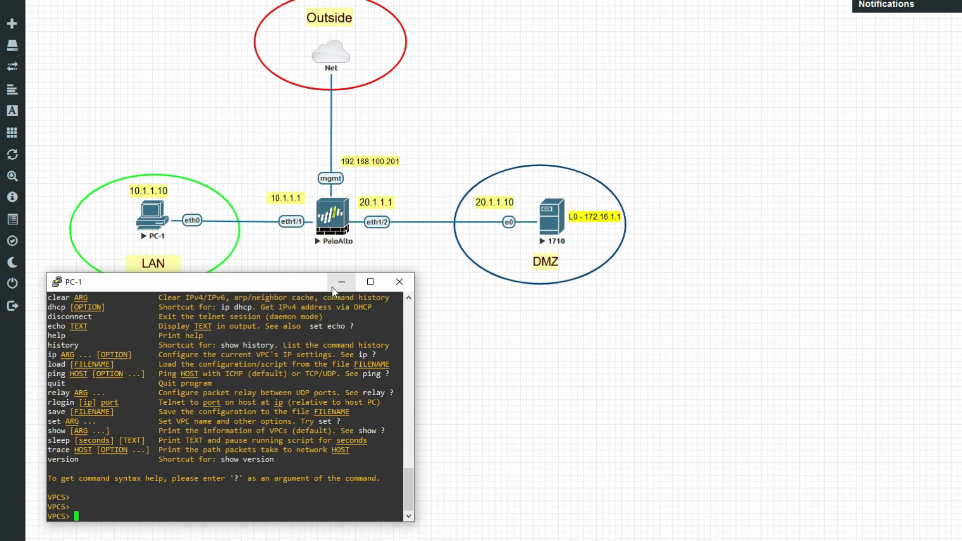
Ping the DMZ router's loopback address 172.16.1.1 from PC-1
text(?)
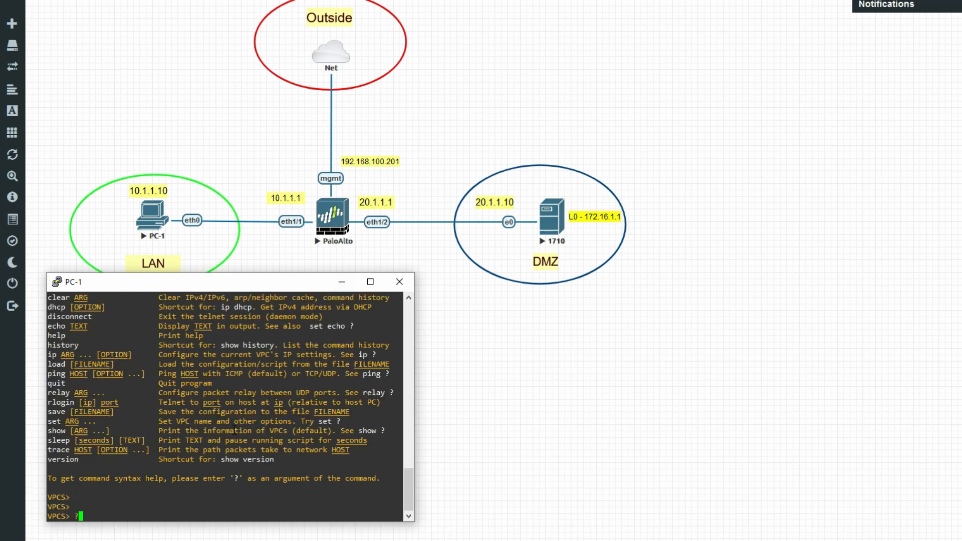
key(BackSpace)
text(?)
key(BackSpace)
text(ping 172.16.1.1)
key(Return)
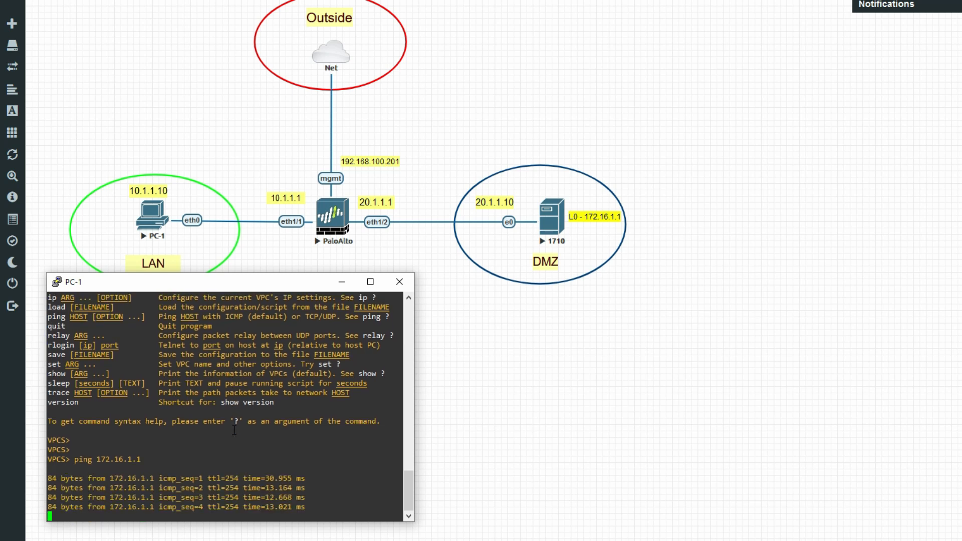
Minimize PC-1's console, return to the firewall's web interface, and view the security policies and the dashboard
click(343, 283)
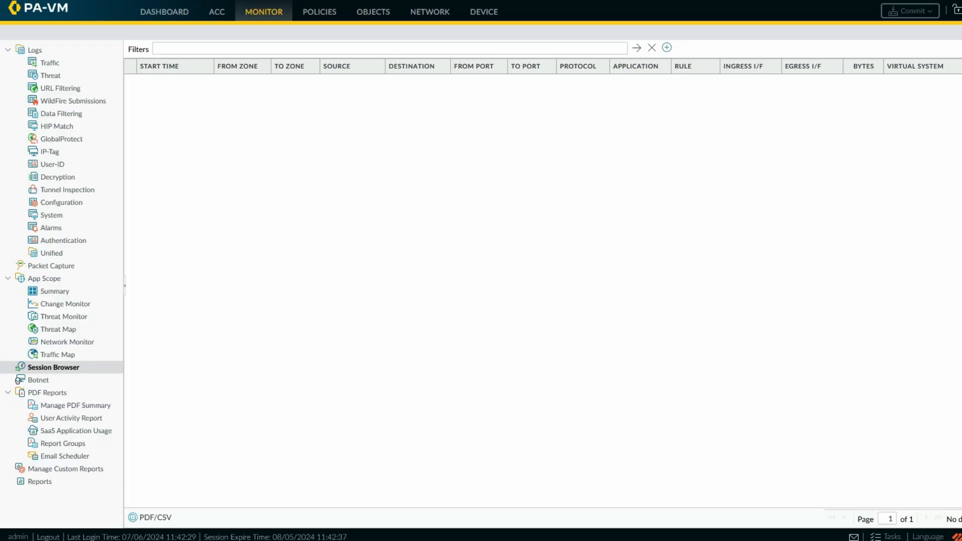
click(320, 18)
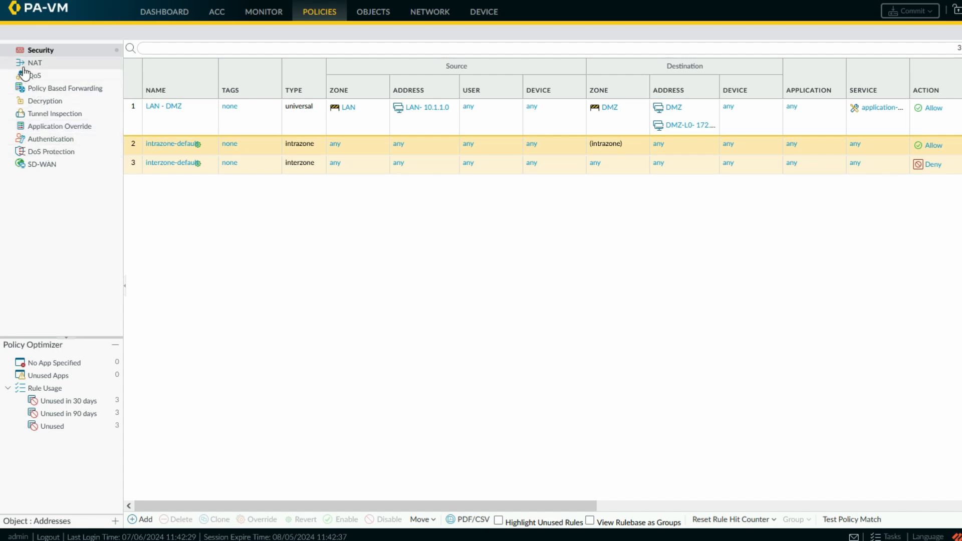
click(183, 18)
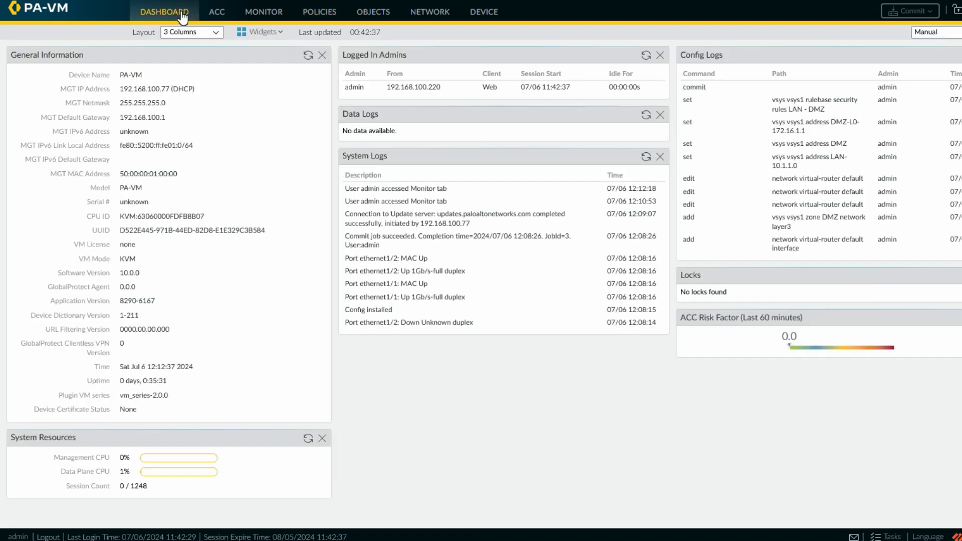